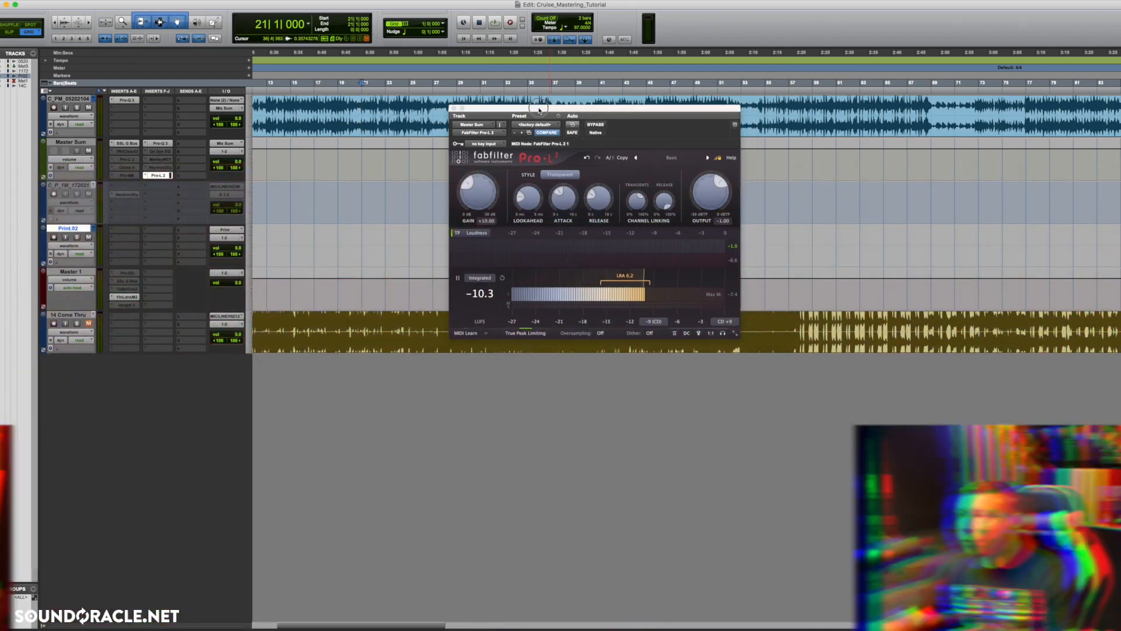
Step: Open the SSL bus compressor and Pro-Q 3 inserts of Master Sum and arrange their windows around Pro-L 2
drag(552, 108, 416, 109)
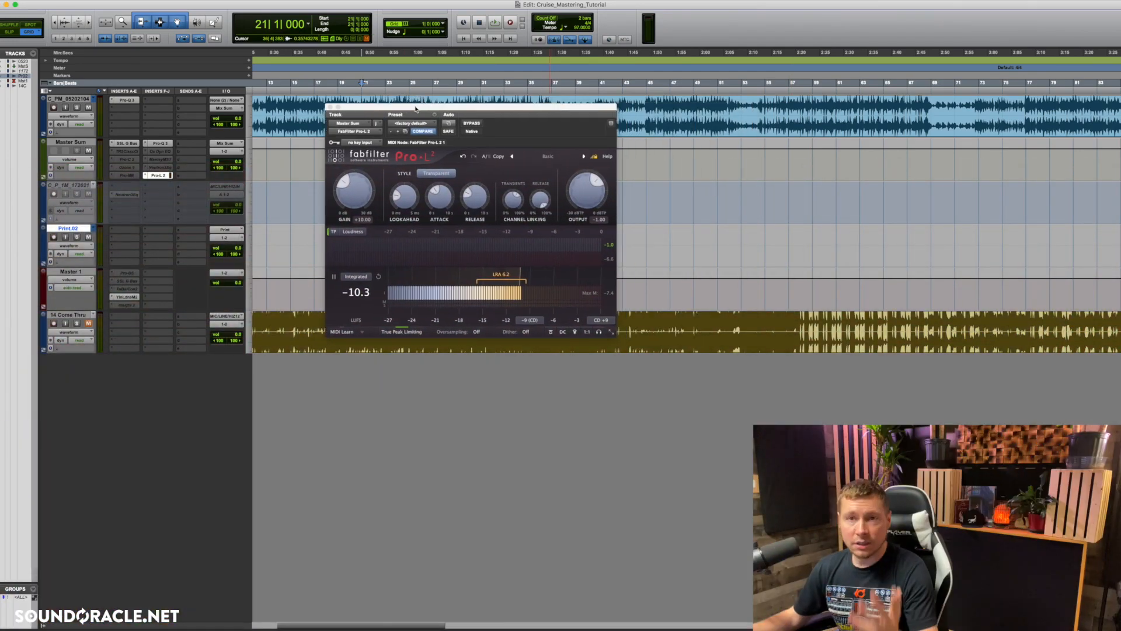
click(134, 144)
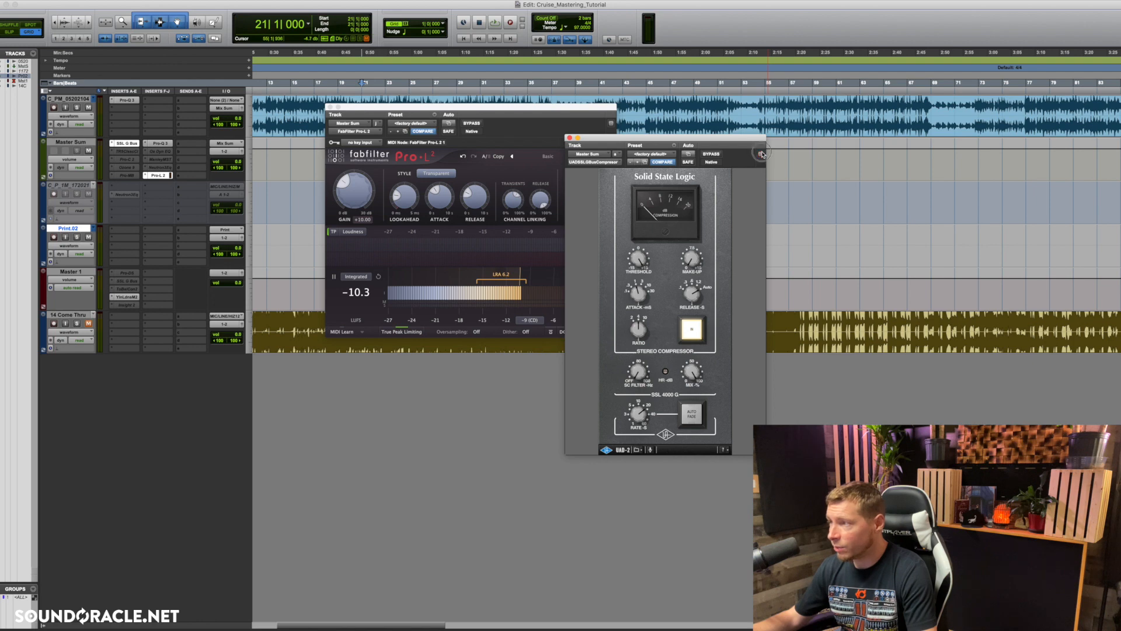
drag(742, 142, 688, 107)
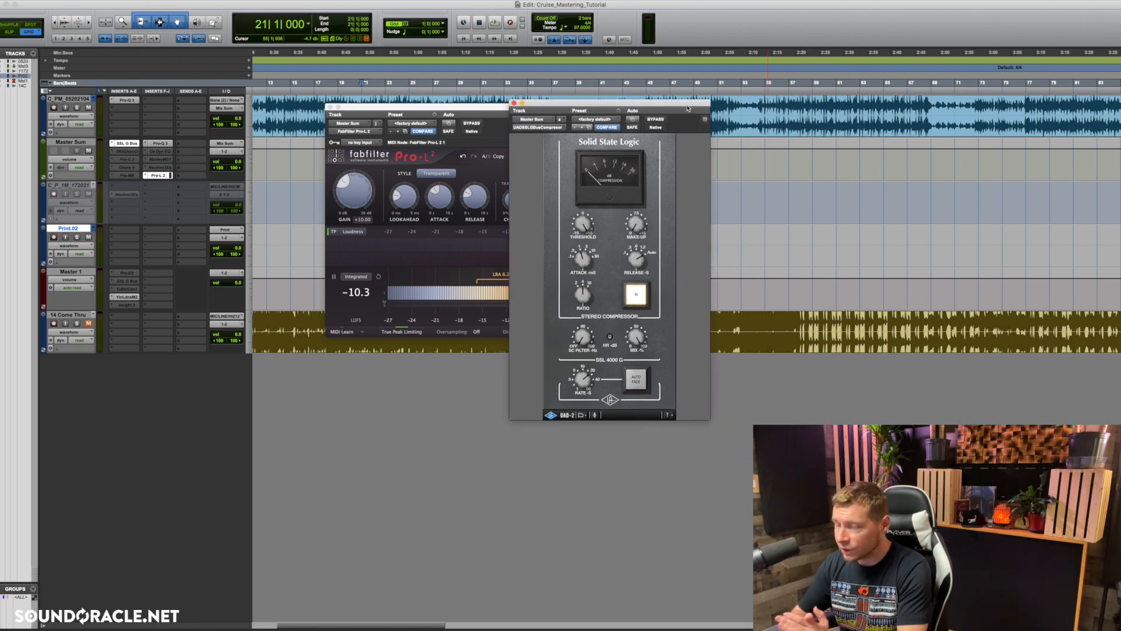
click(159, 143)
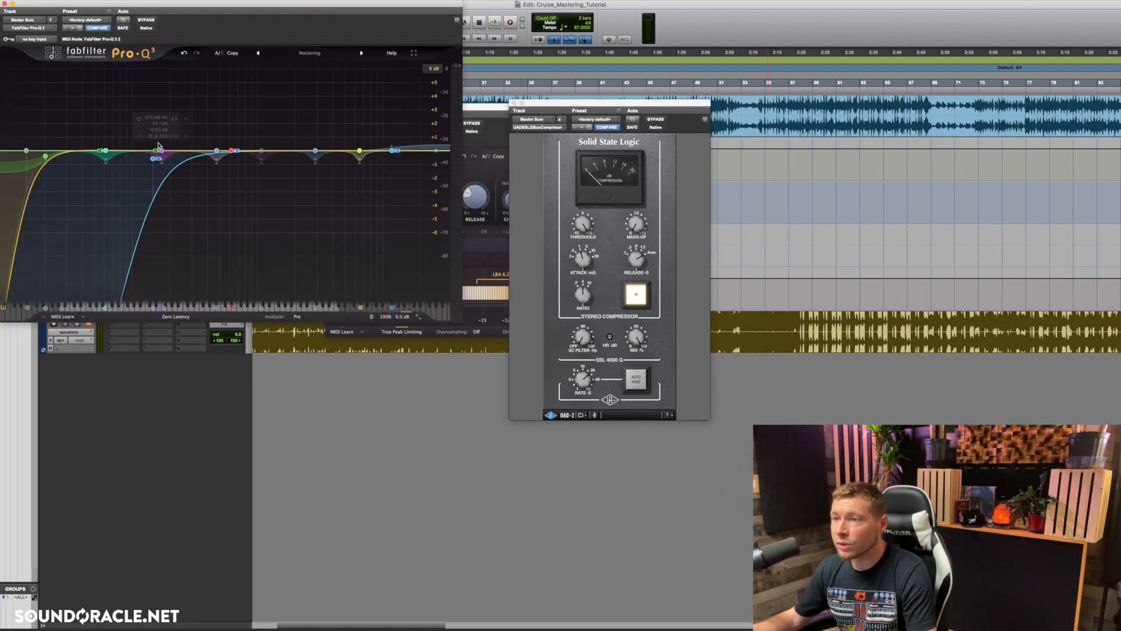
drag(204, 6, 411, 290)
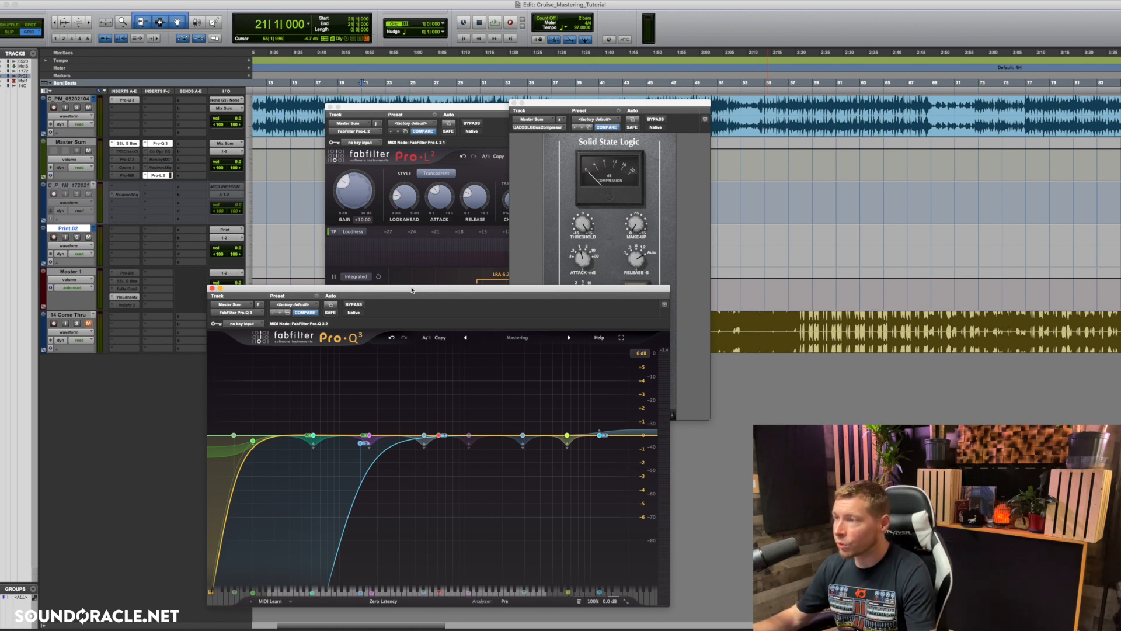
click(528, 214)
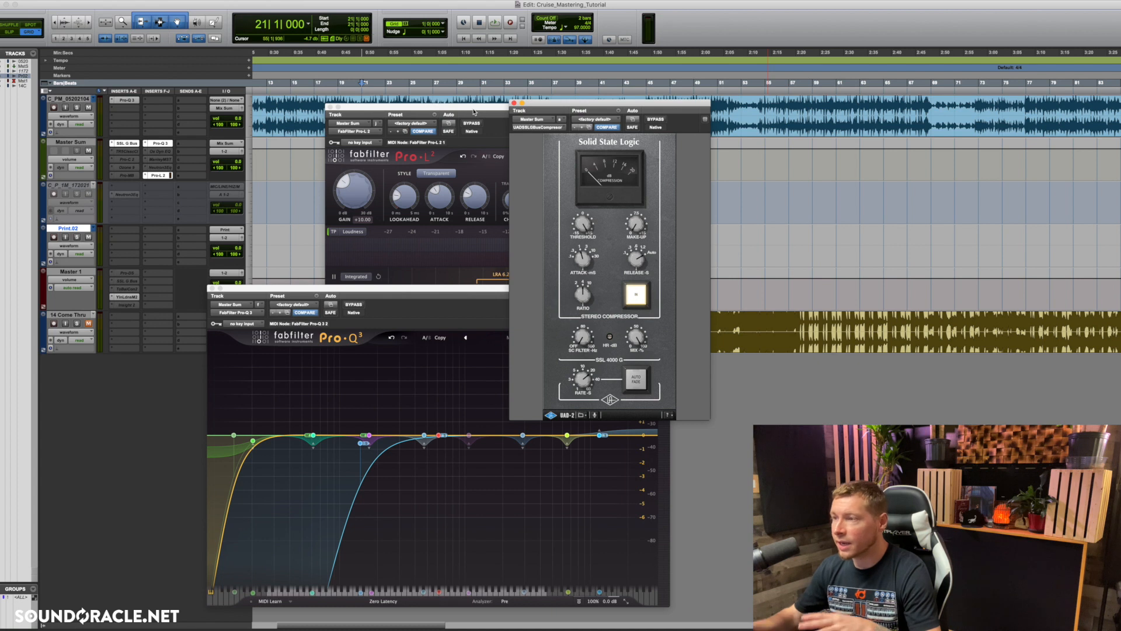
click(420, 300)
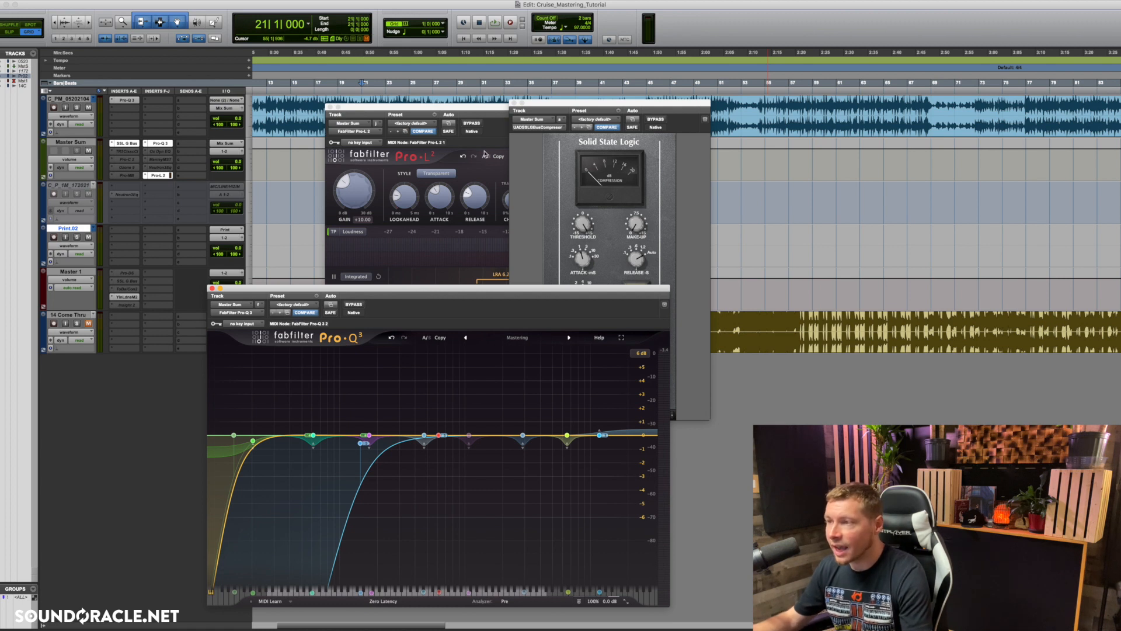
click(493, 132)
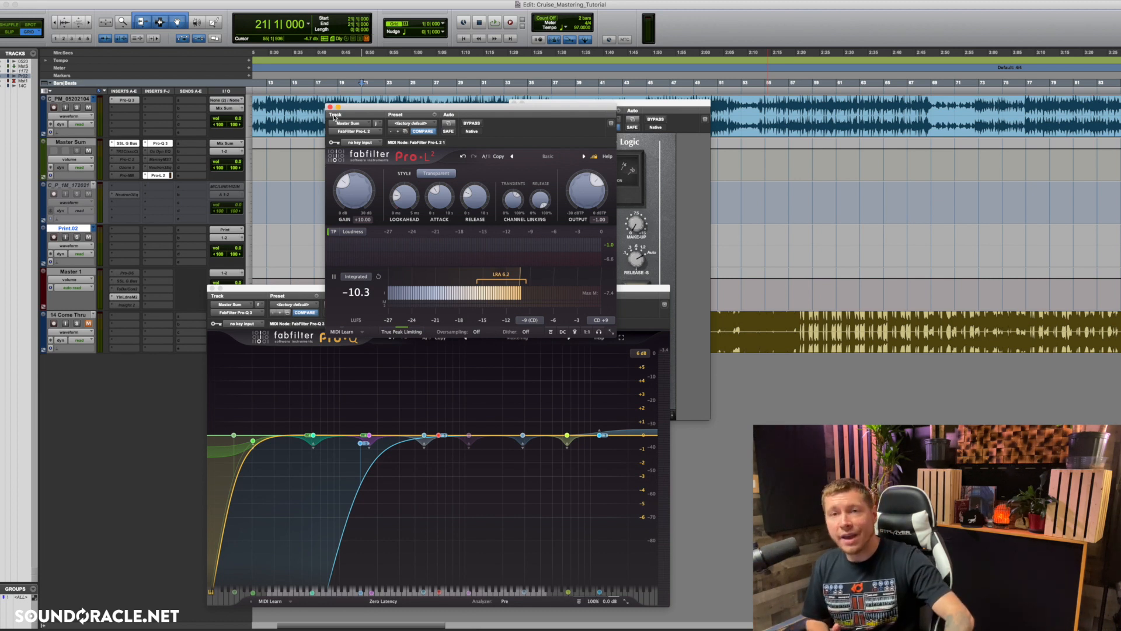
Step: Compare the Youlean Loudness Meter 2 on Master 1 with Pro-L 2's loudness readings, and close the meter
click(127, 296)
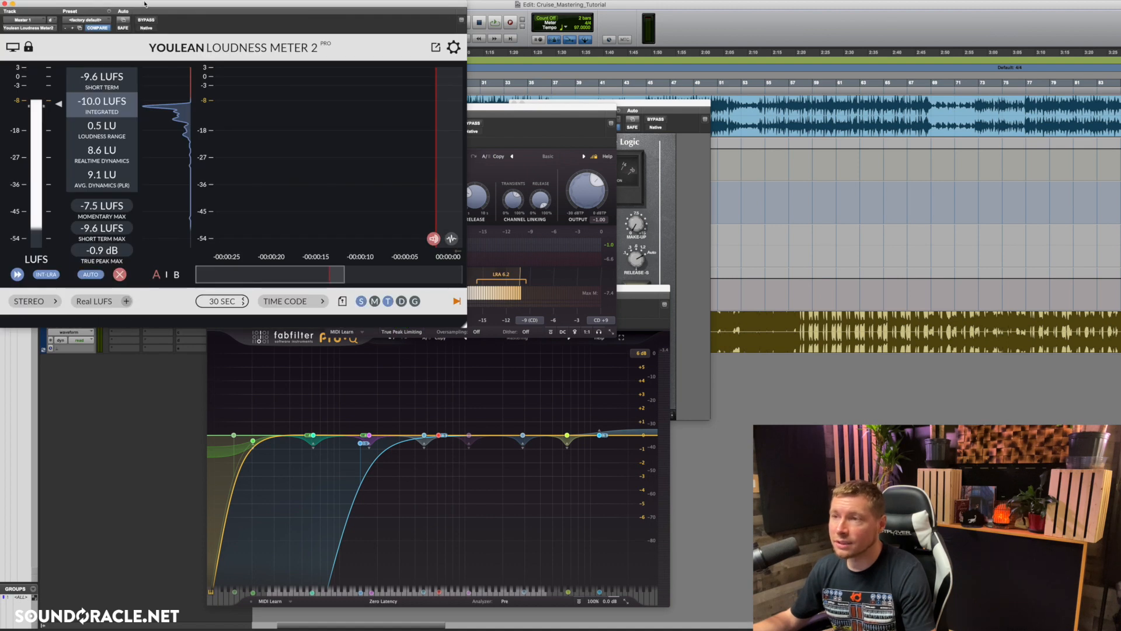
drag(144, 4, 707, 203)
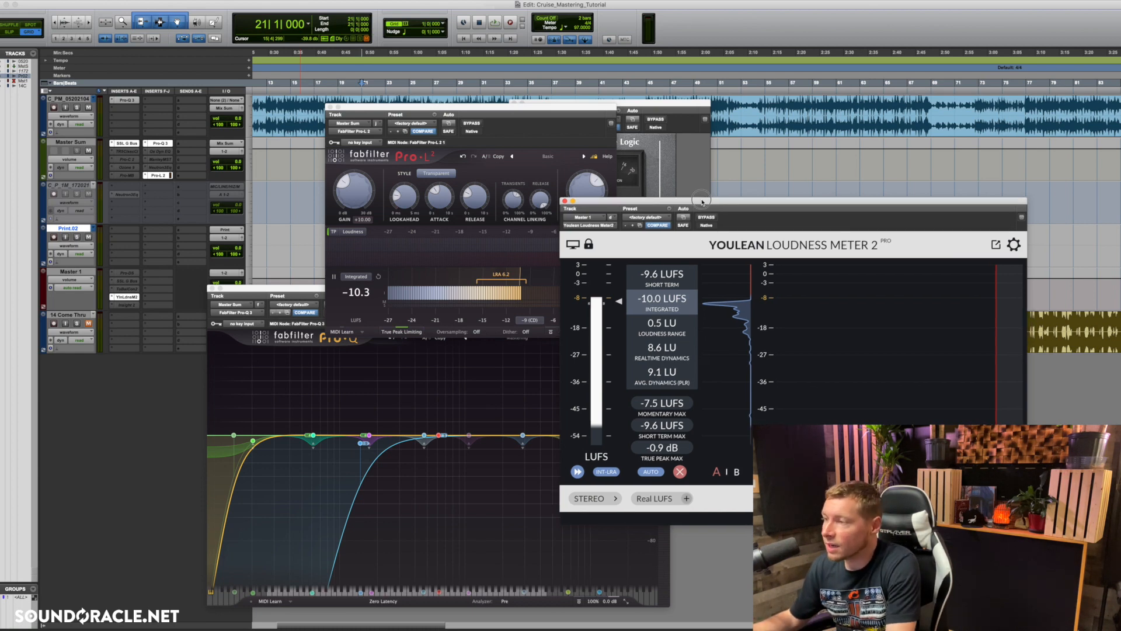
drag(707, 203, 469, 147)
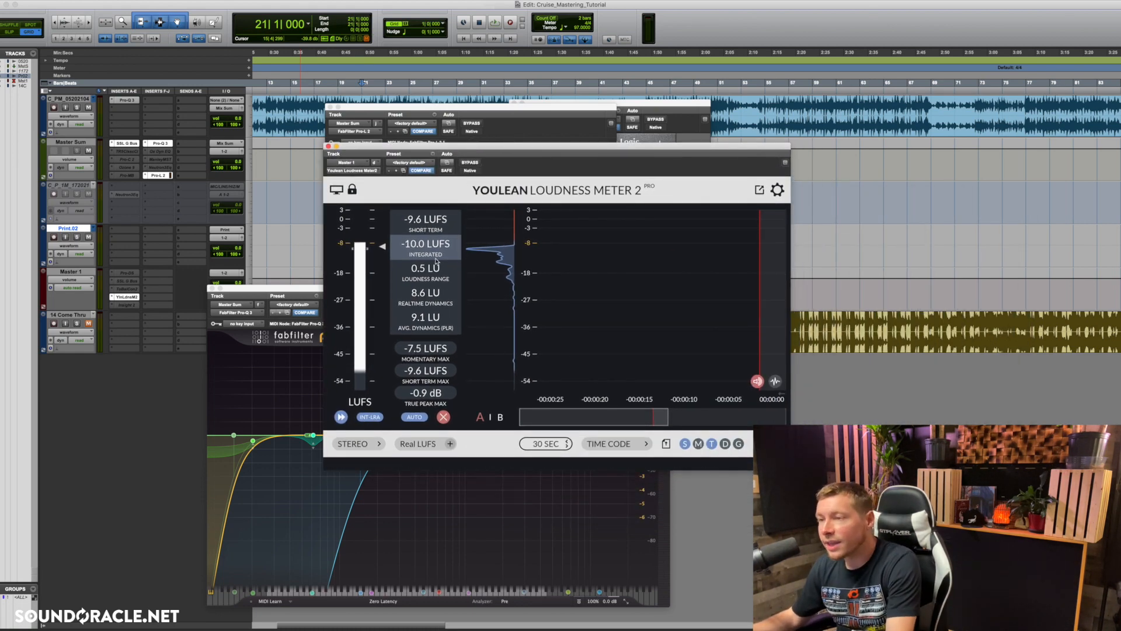
click(546, 121)
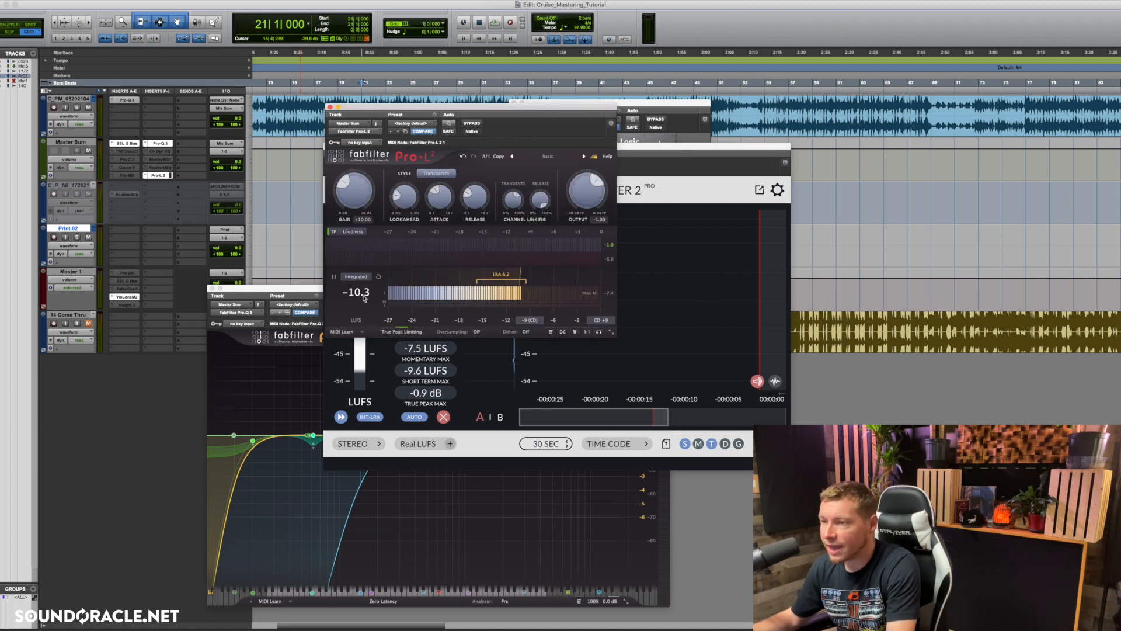
click(651, 171)
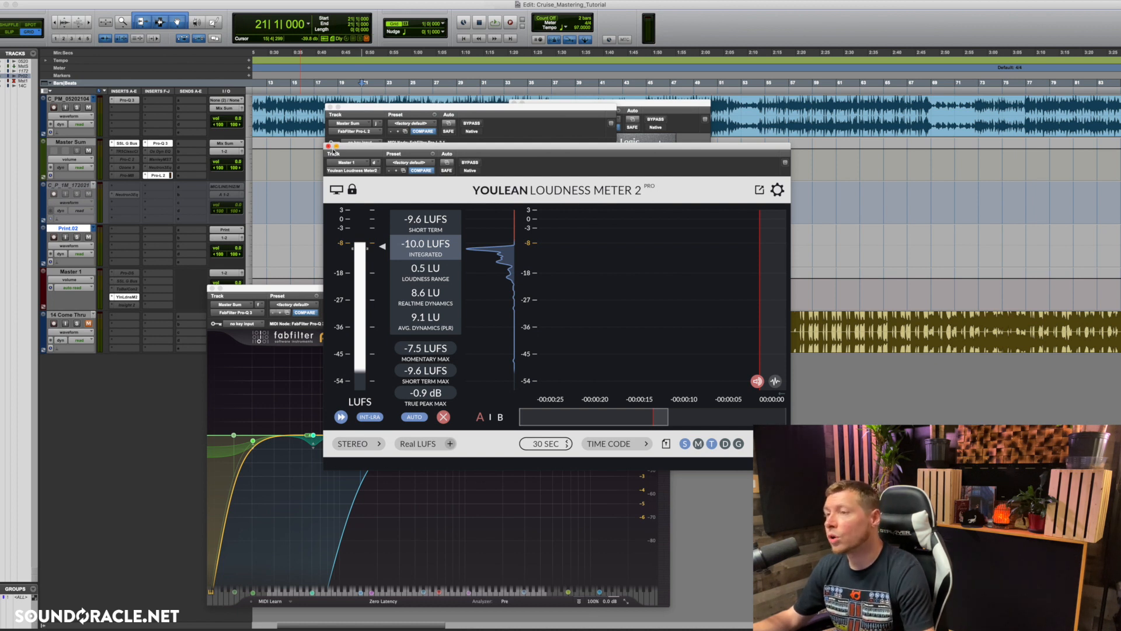
click(328, 146)
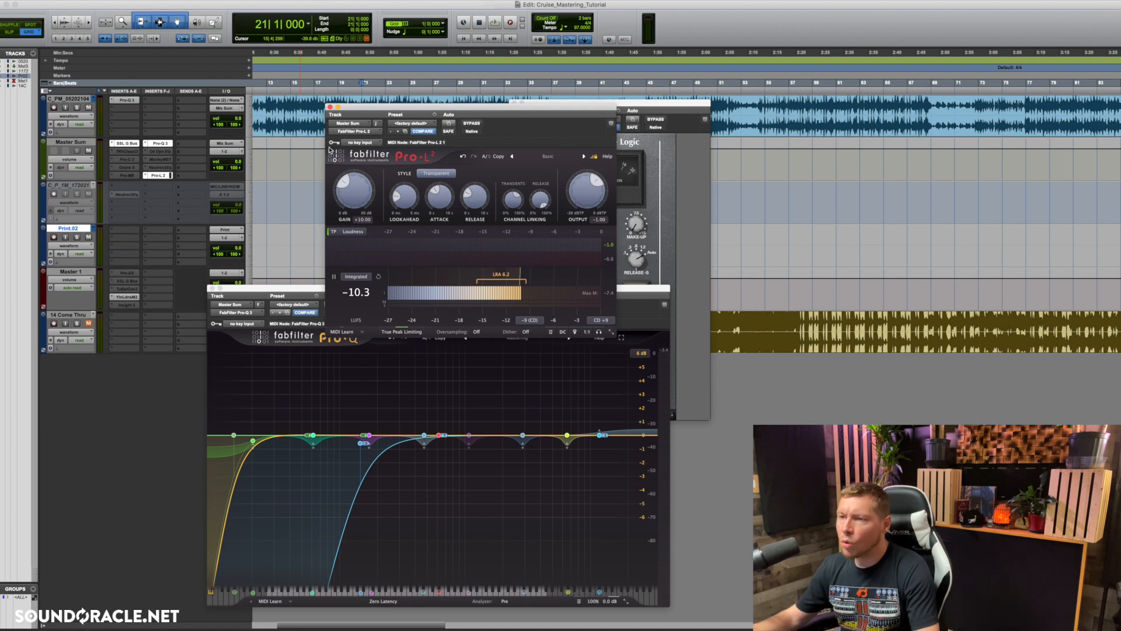
Step: View the T-RackS Classic Clipper insert on the Master Sum track and close its window
click(128, 153)
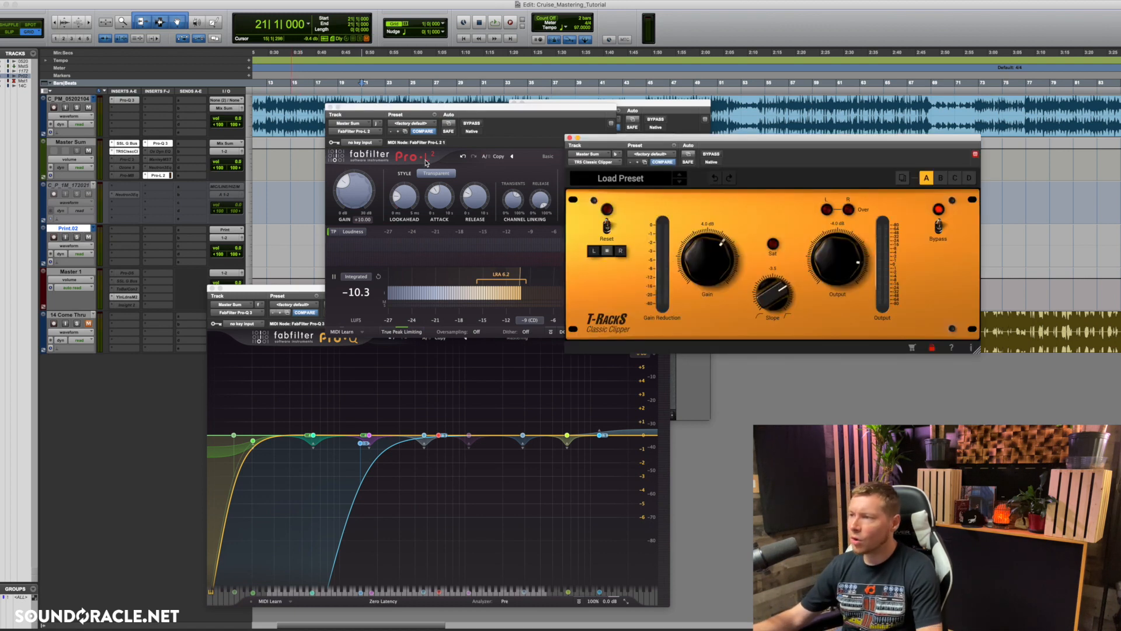
drag(570, 133, 398, 153)
click(396, 153)
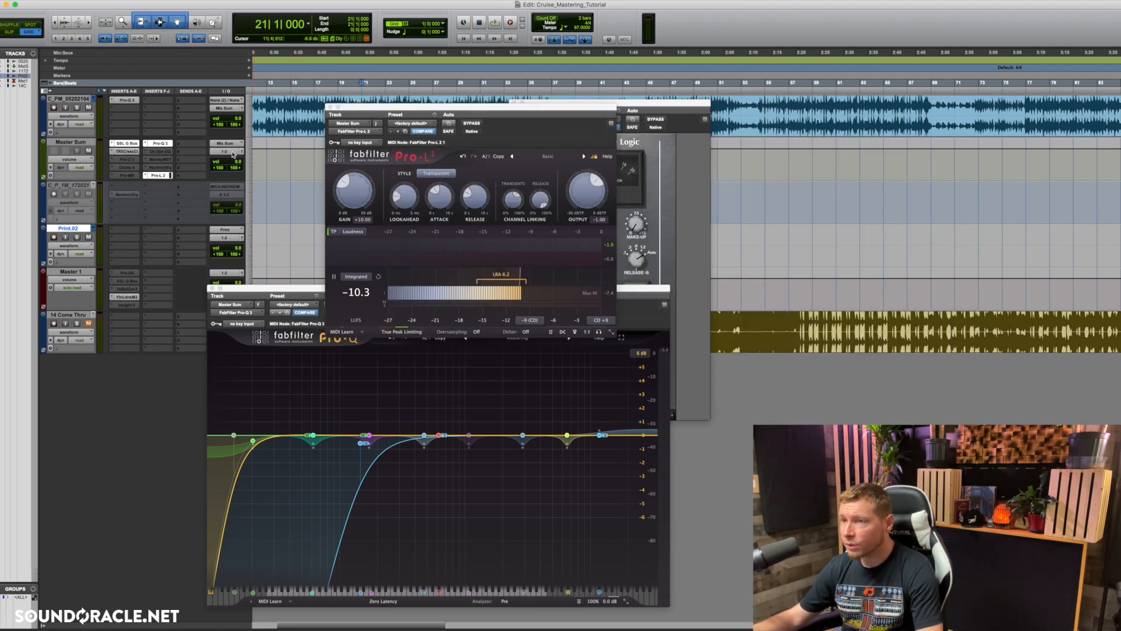
Step: Look through the Exciter and Imager modules of the Ozone 9 insert on Master Sum and close the plugin
click(132, 168)
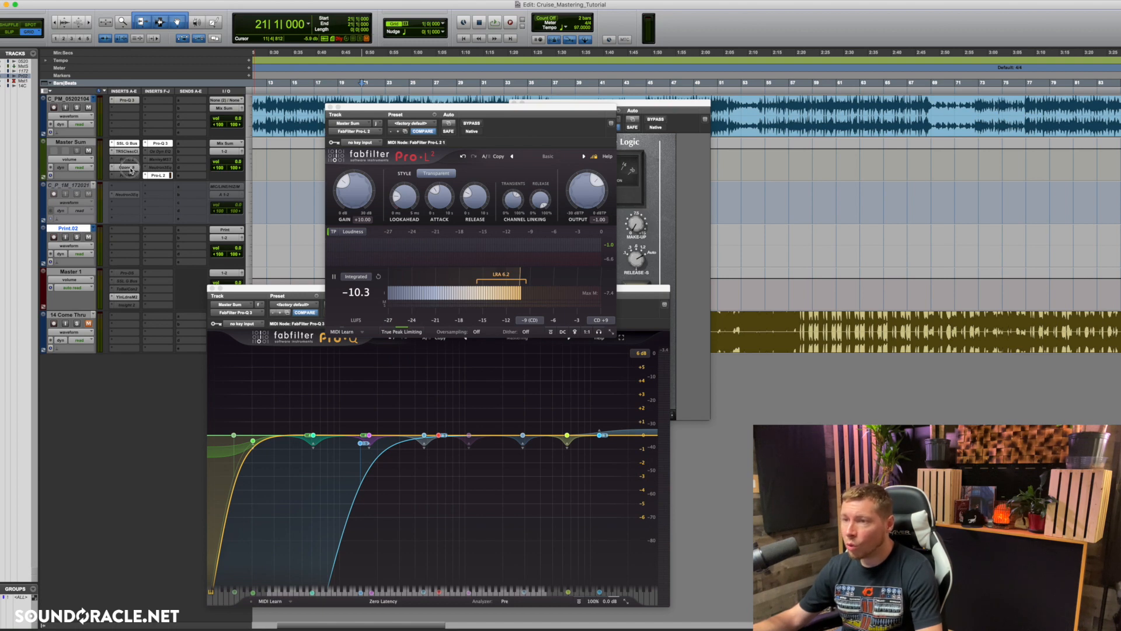
click(480, 229)
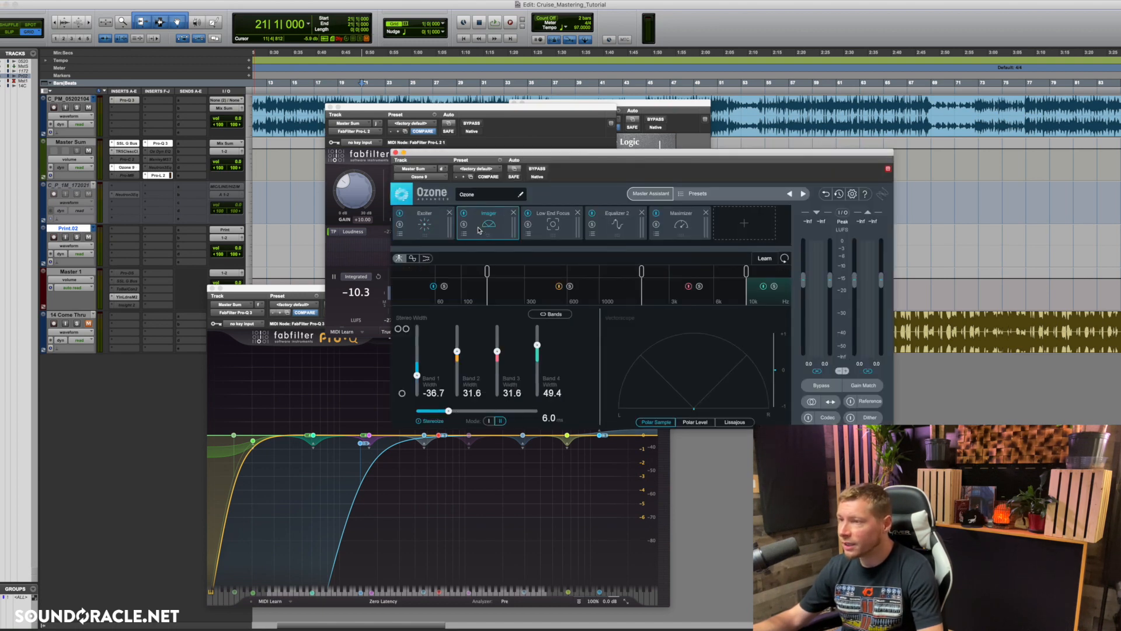
click(429, 229)
click(489, 229)
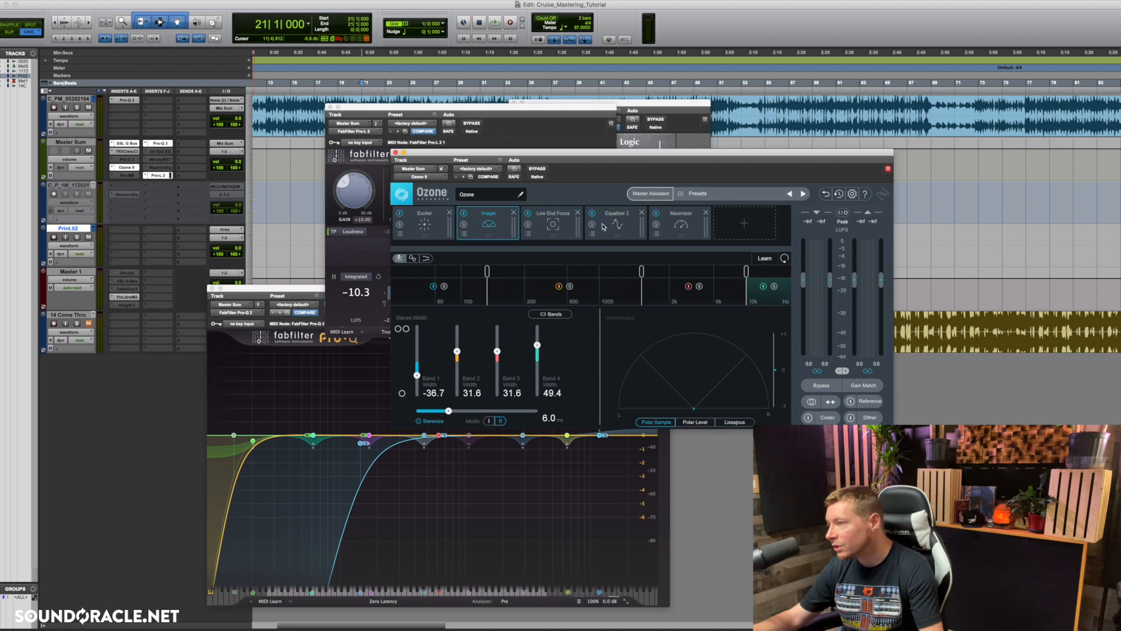
click(396, 153)
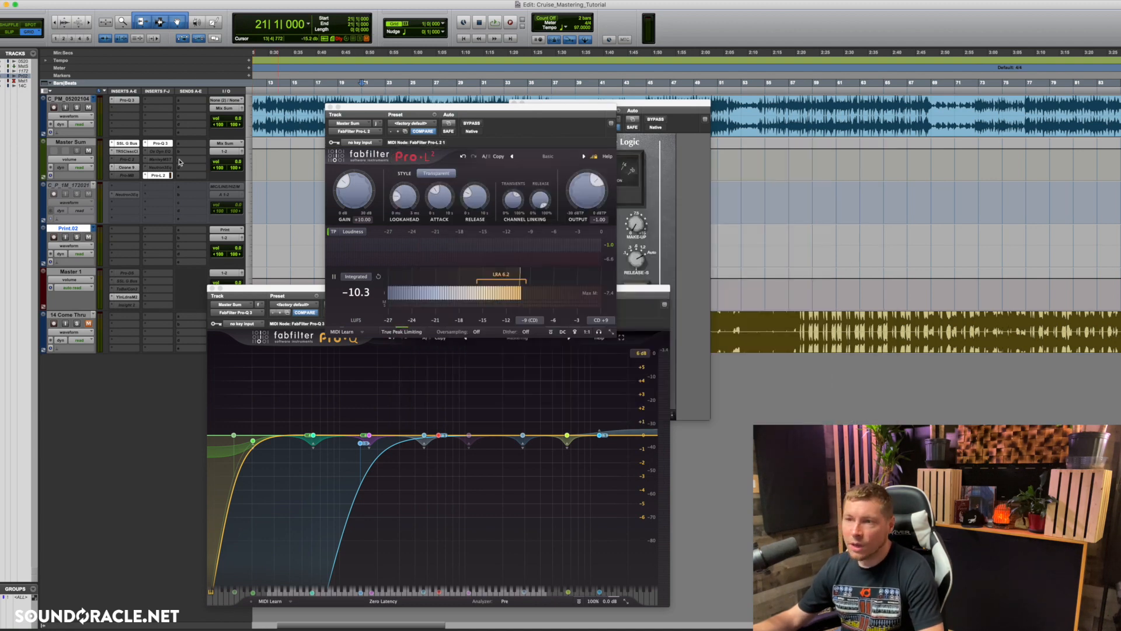
Step: View the FabFilter Pro-MB insert on Master Sum and close its window
click(129, 176)
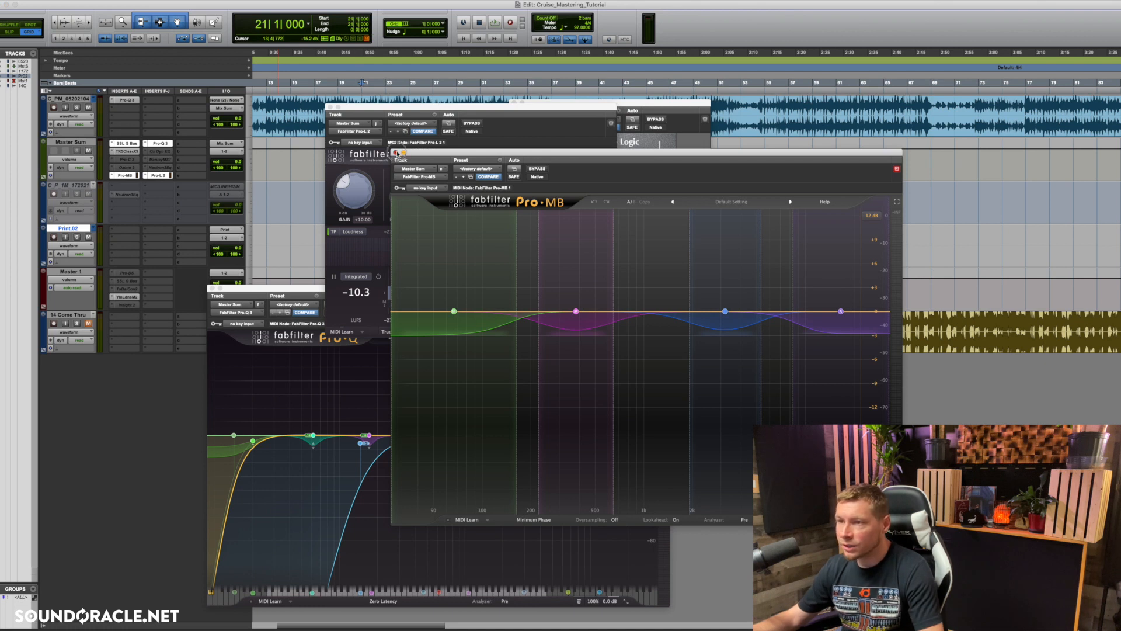
click(396, 152)
ctrl+super+click(132, 176)
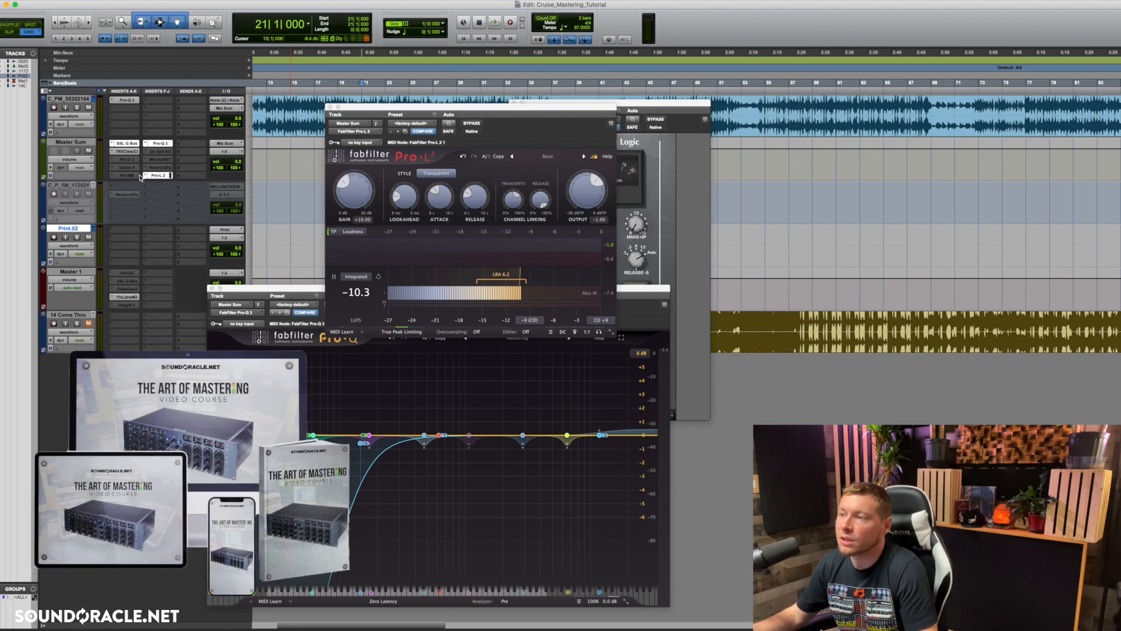
Step: Reposition the Pro-L 2 window above the Pro-Q 3 window and reset the limiter's gain to 0 dB
drag(373, 111, 581, 132)
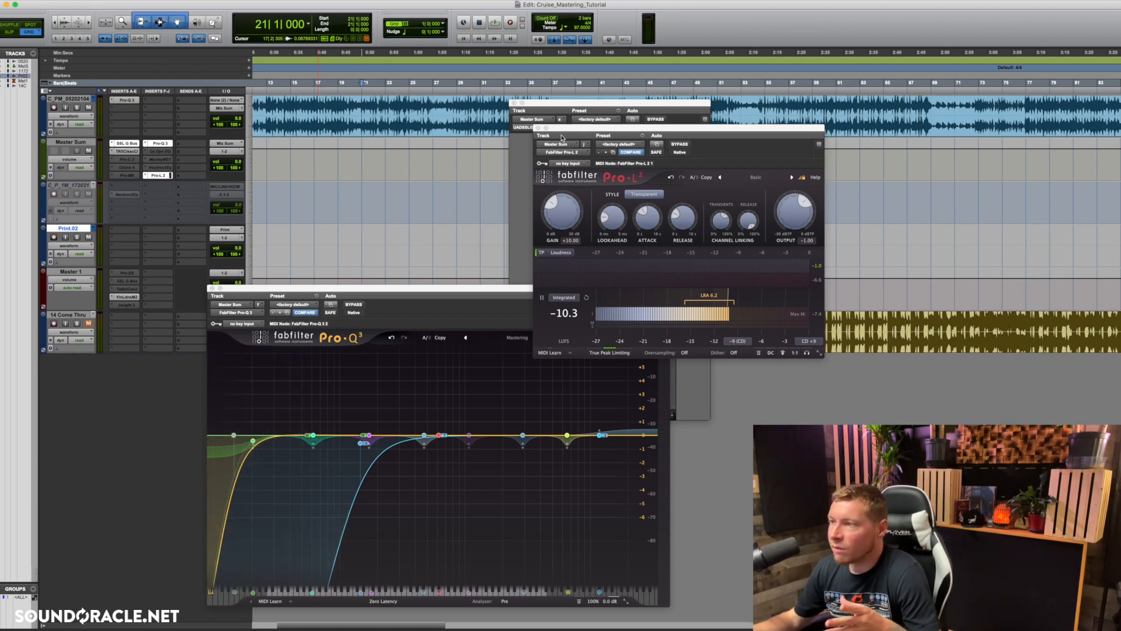
drag(569, 131, 686, 139)
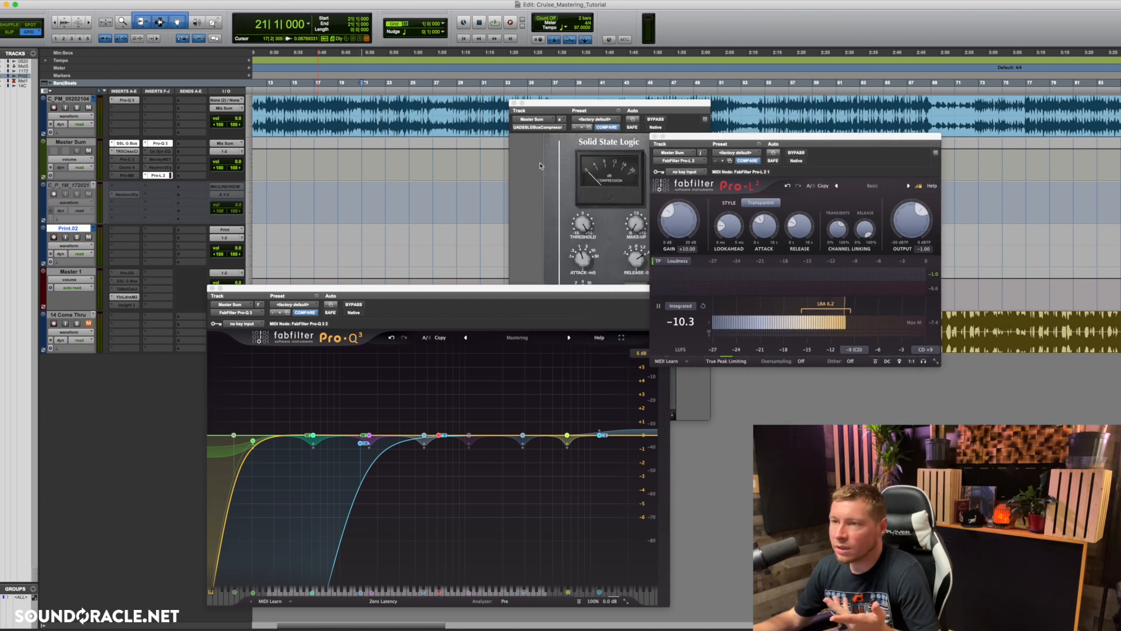
drag(759, 144, 436, 117)
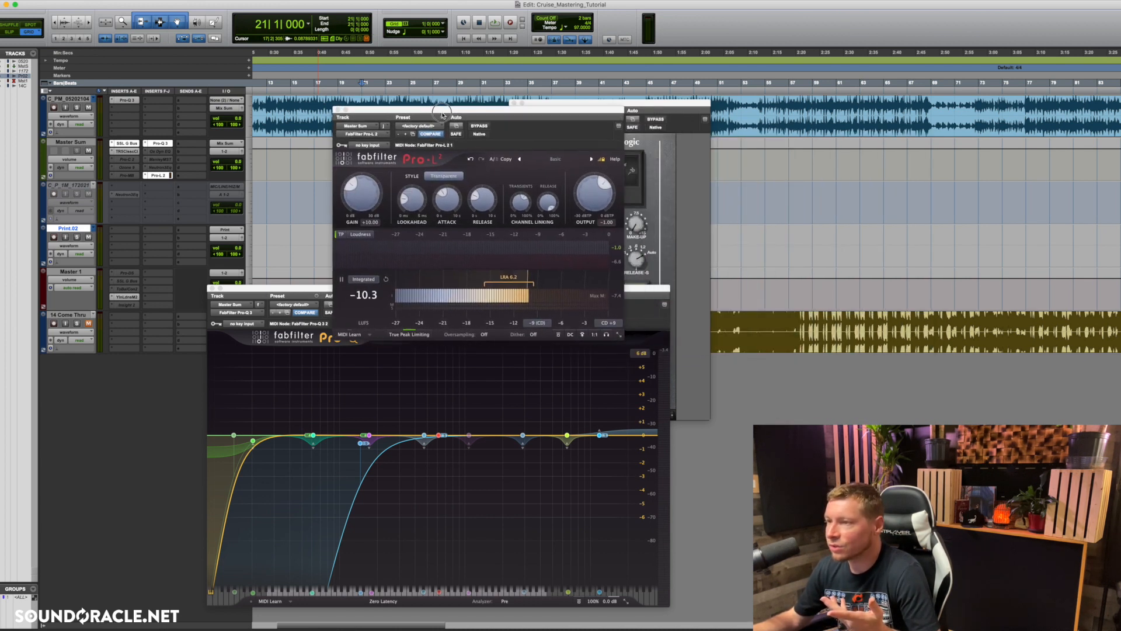
double_click(362, 201)
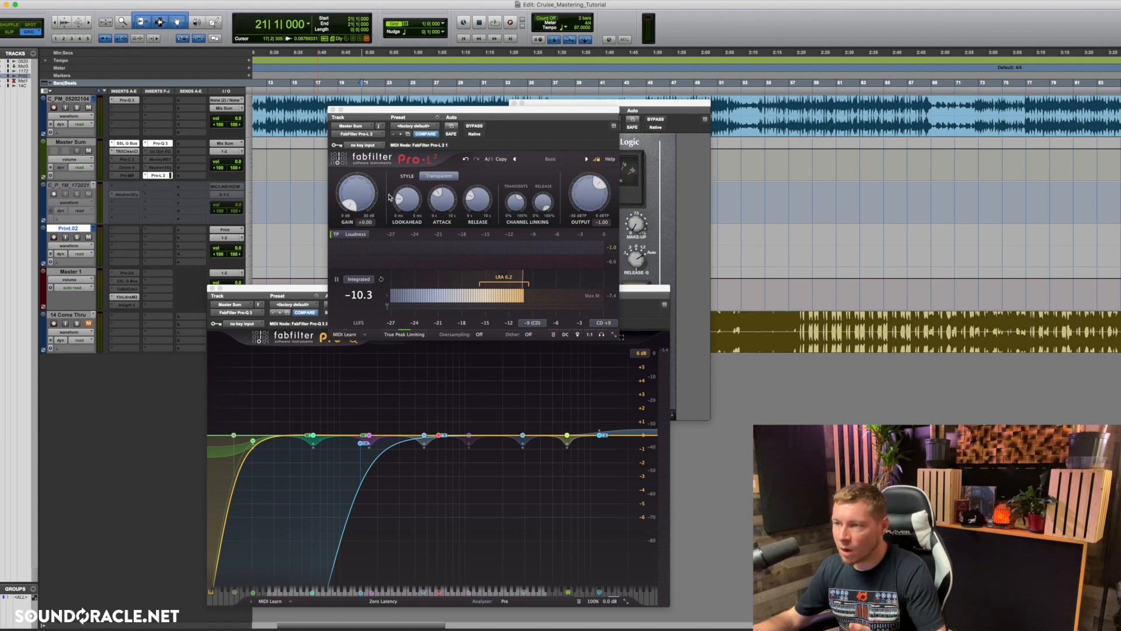
click(390, 198)
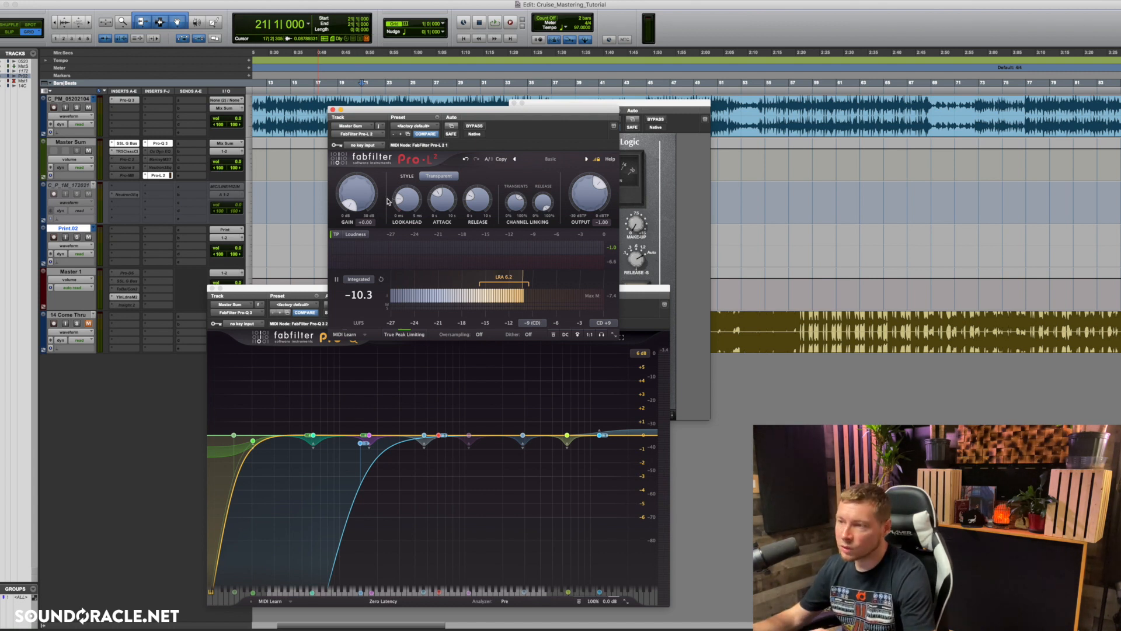
Step: Set the Pro-L 2 gain to +8 dB and play the master through the limiter
click(369, 221)
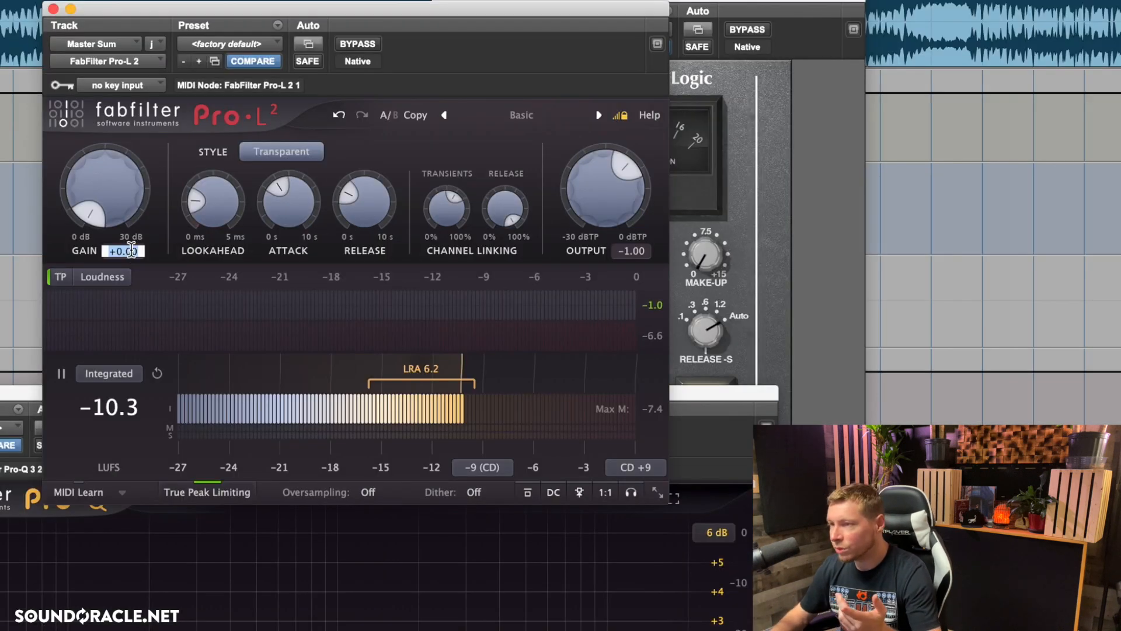
text(8)
key(Return)
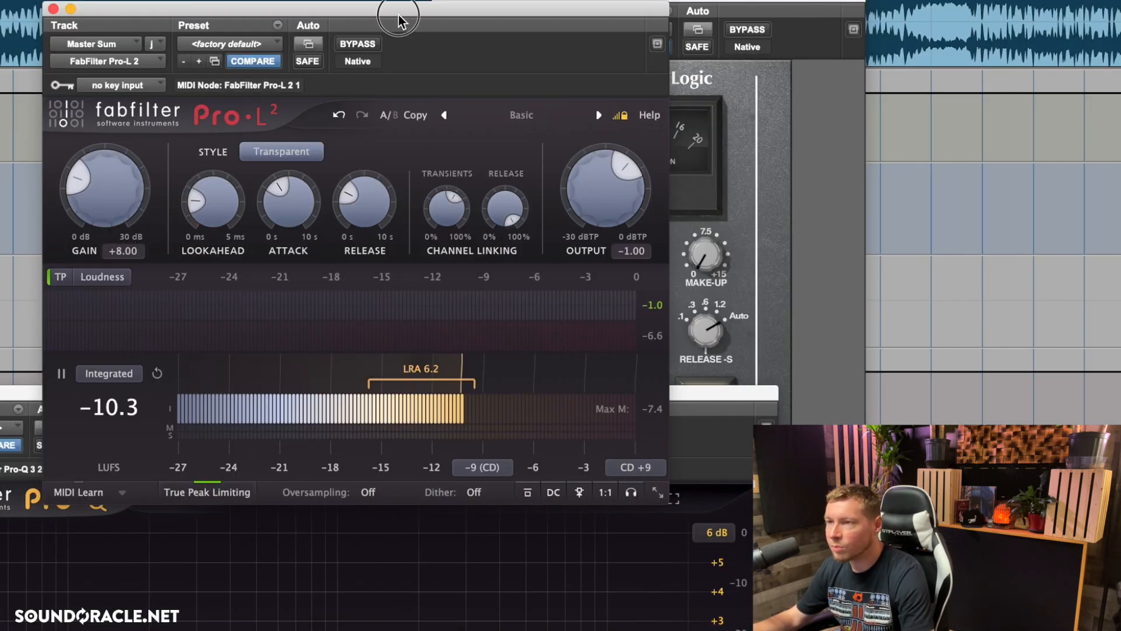
key(space)
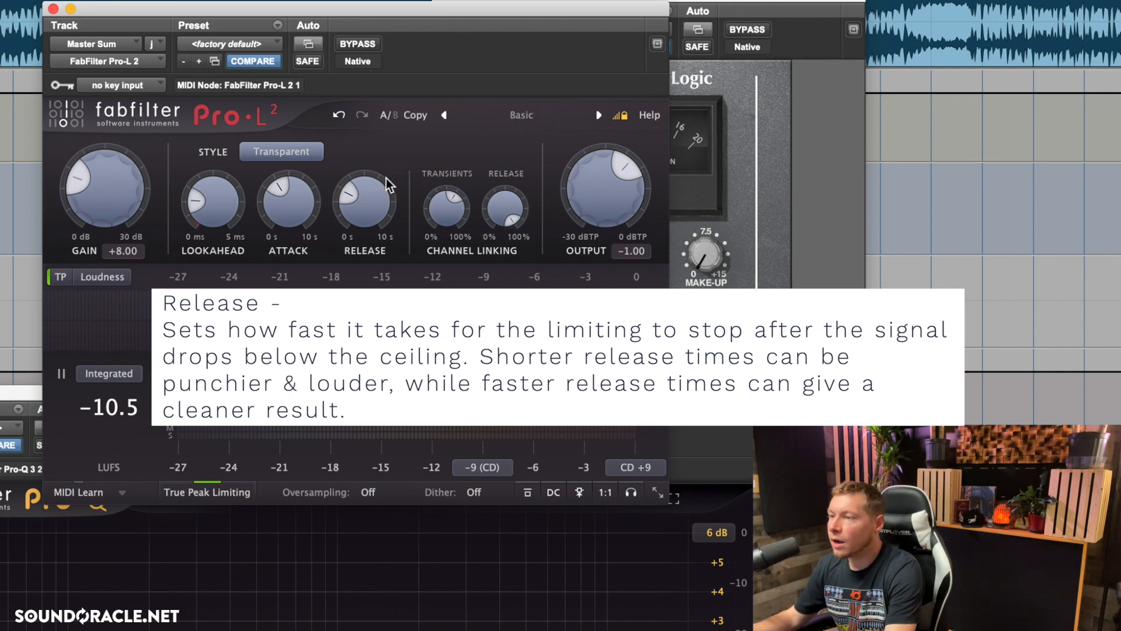
click(409, 140)
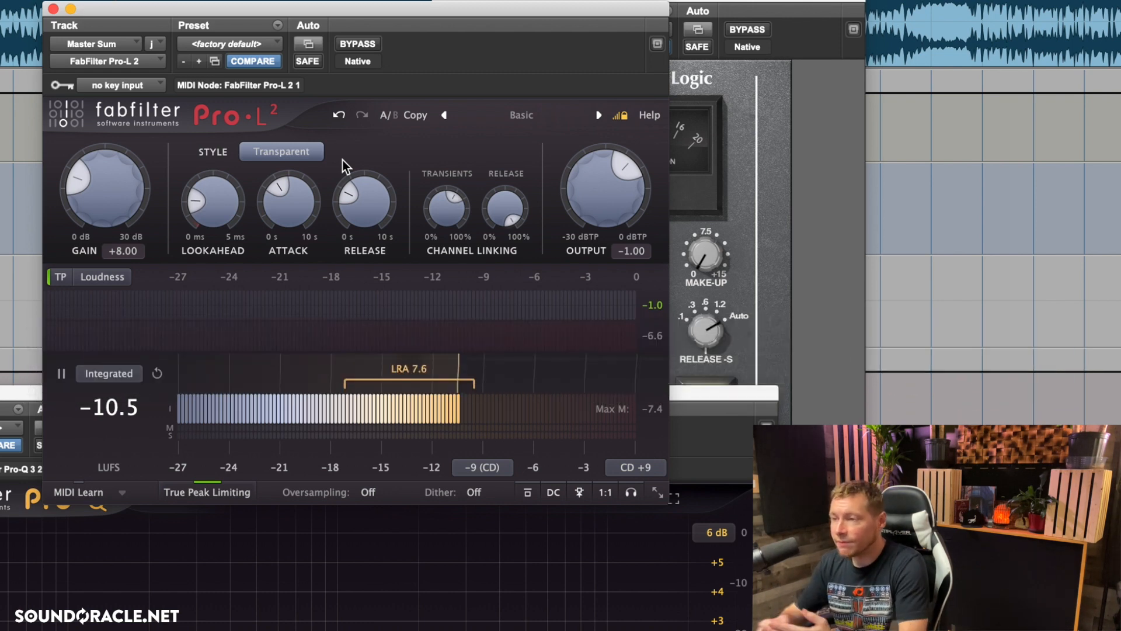
Step: Raise the Pro-L 2 lookahead to about 3.98 ms
mouse_move(212, 223)
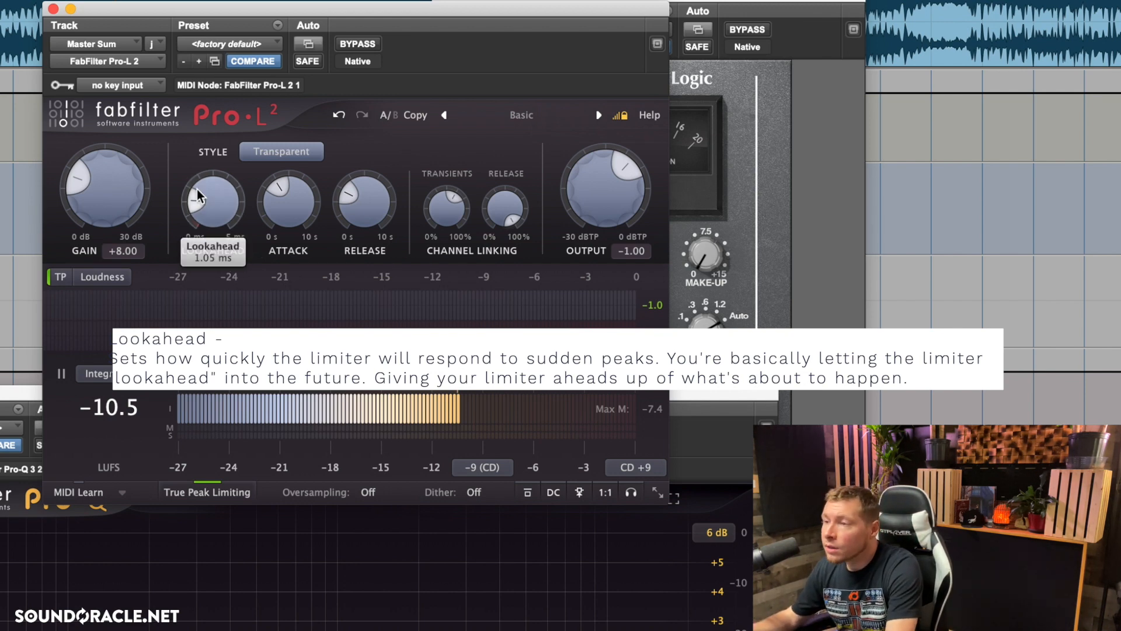
scroll(198, 189, up, 5)
scroll(197, 189, up, 2)
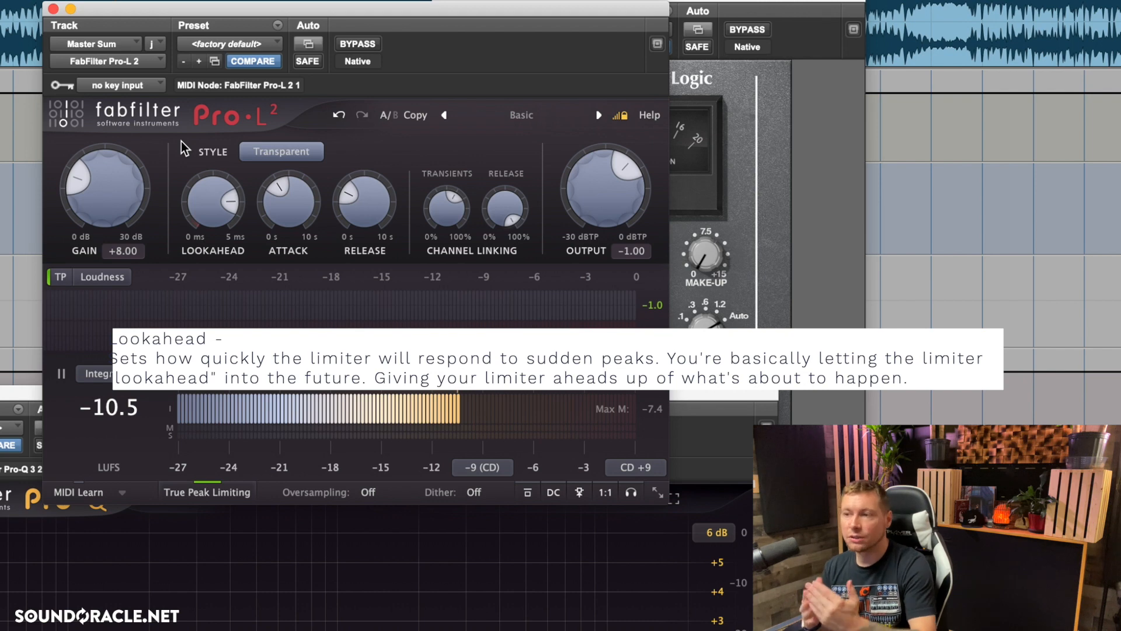
mouse_move(205, 197)
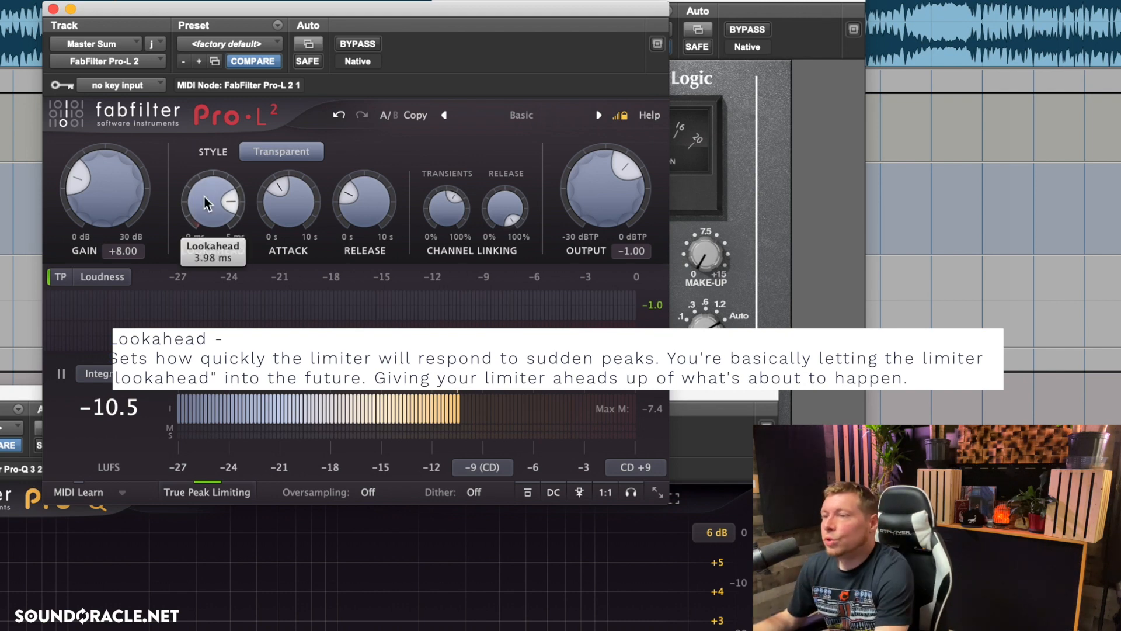
click(197, 165)
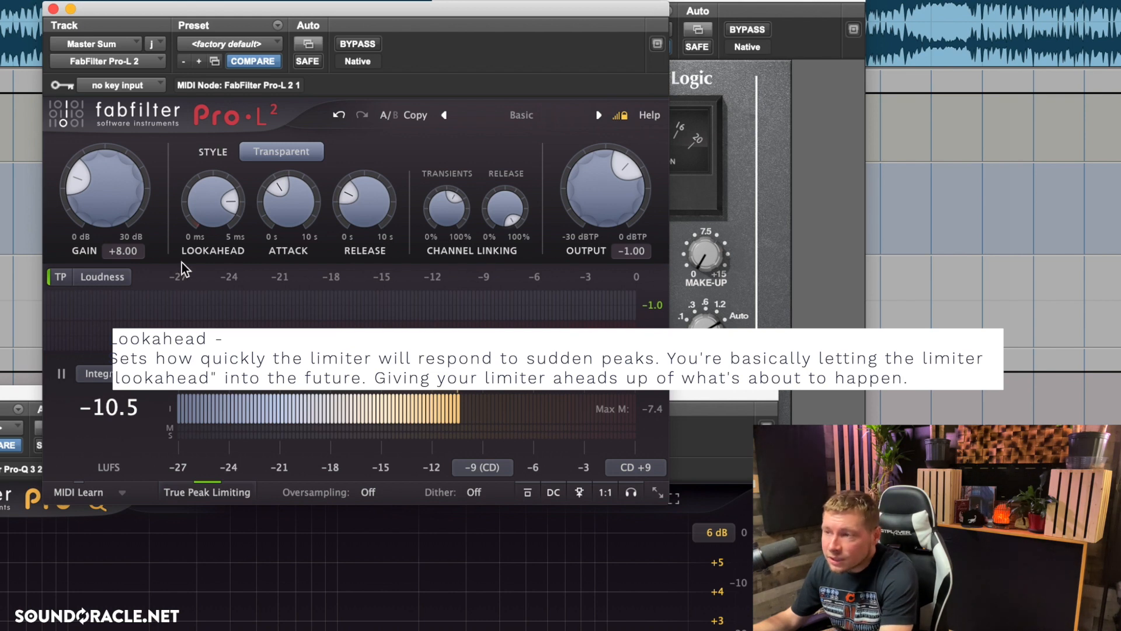
Step: Lower the Pro-L 2 lookahead to about 0.86 ms and adjust the limiter gain to about +7.92 dB during playback
scroll(223, 208, down, 10)
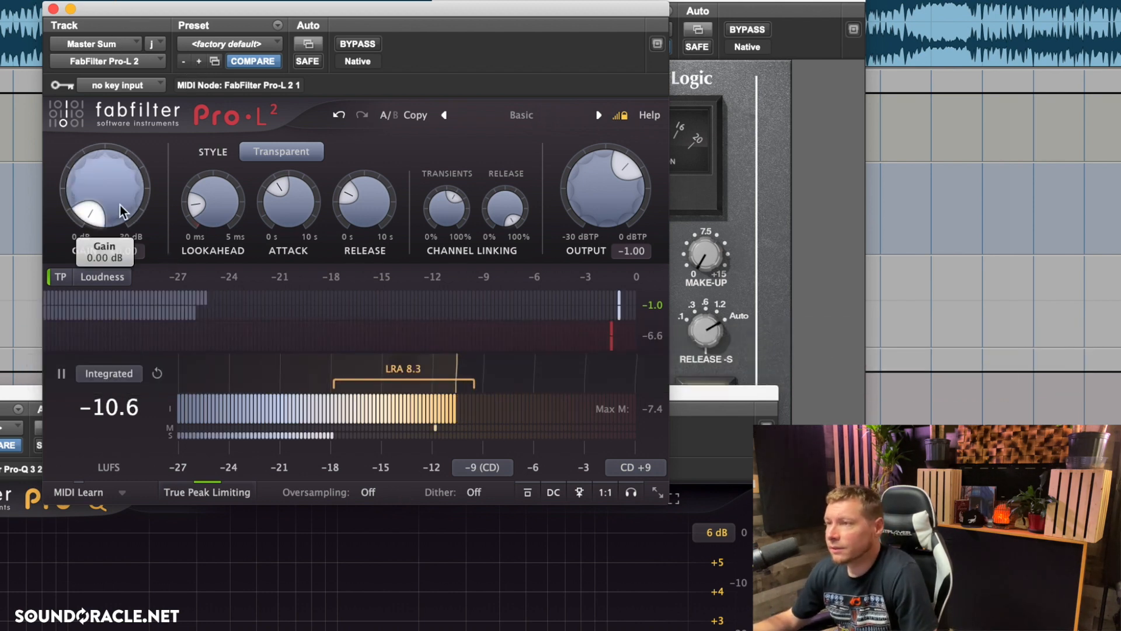
scroll(115, 209, up, 10)
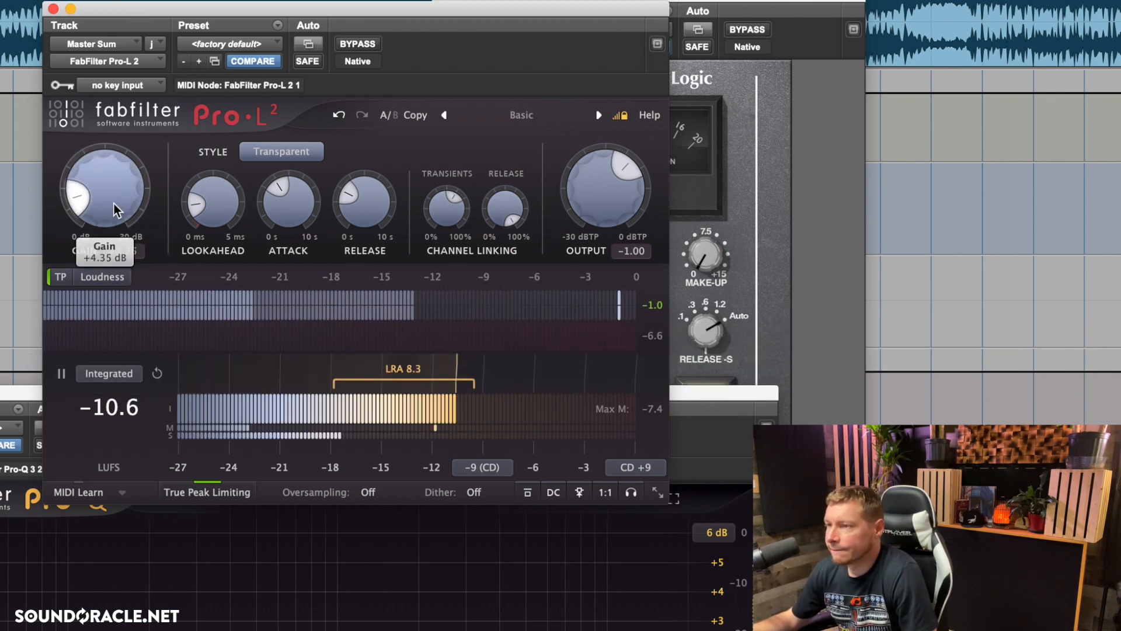
scroll(115, 206, down, 3)
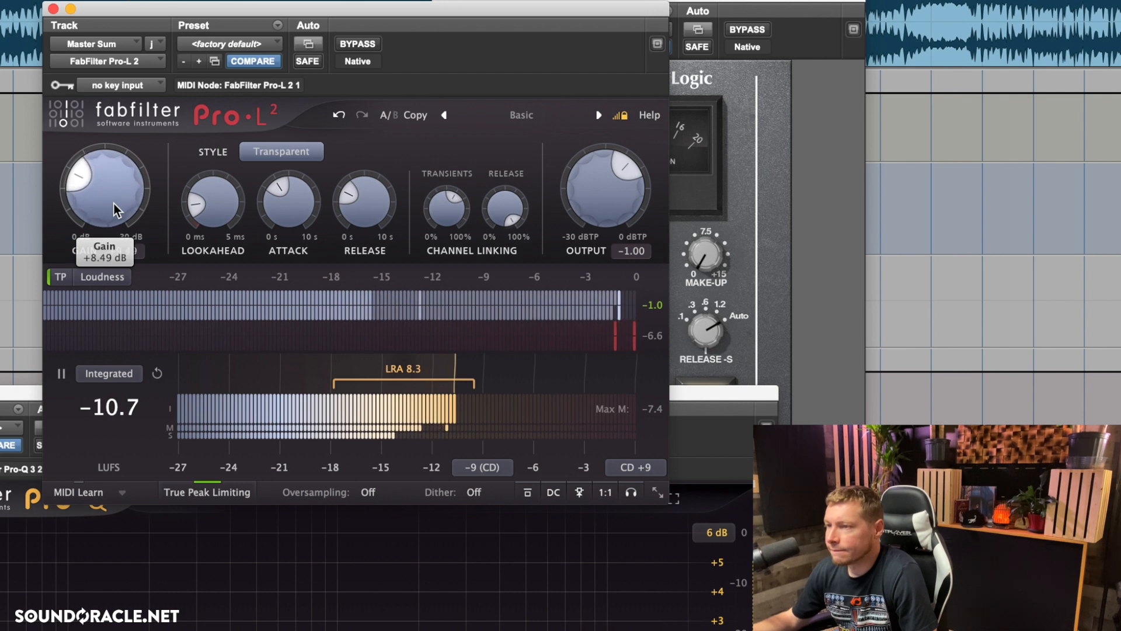
scroll(115, 209, down, 2)
scroll(115, 209, down, 1)
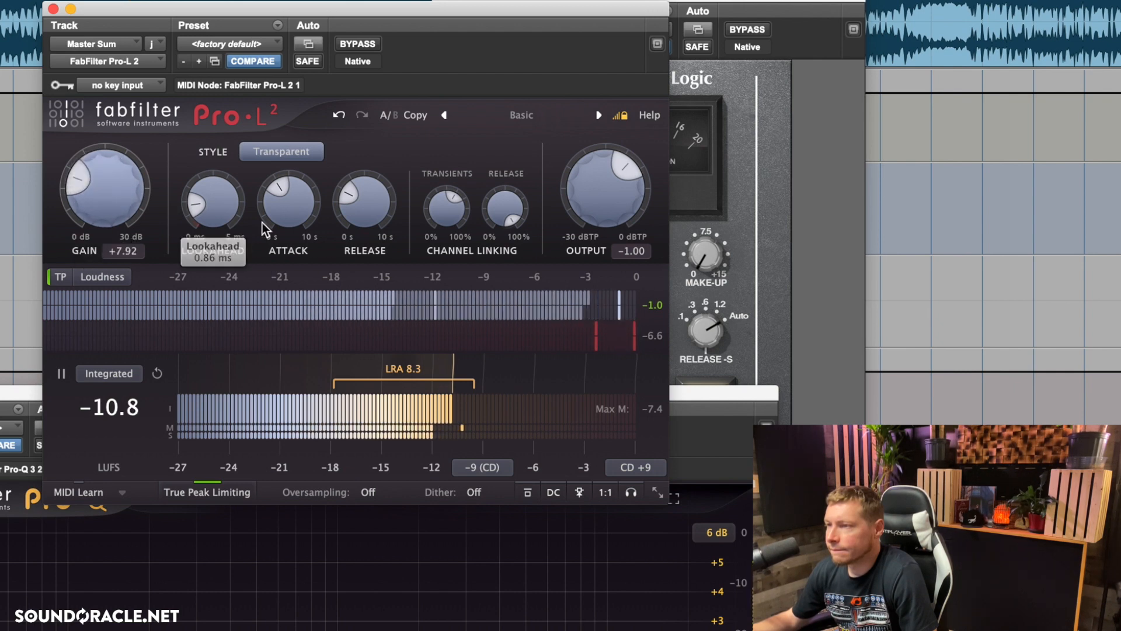
Step: Try a slower limiter attack of about 1062 ms with a release of about 329 ms
scroll(286, 221, up, 3)
scroll(286, 221, up, 2)
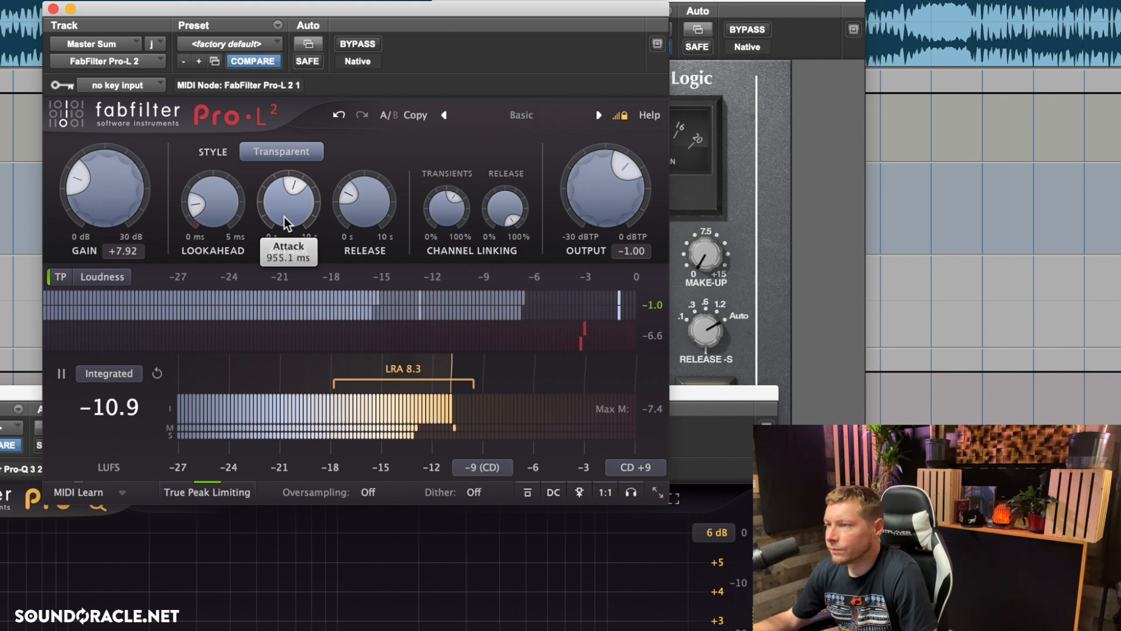
scroll(361, 214, up, 2)
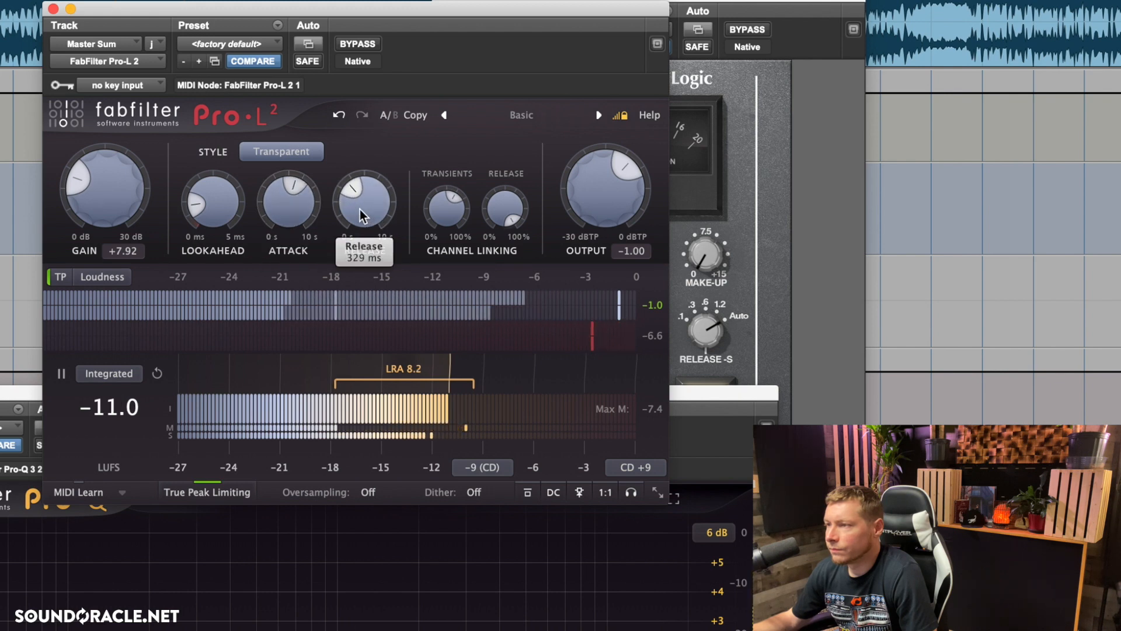
scroll(302, 210, down, 2)
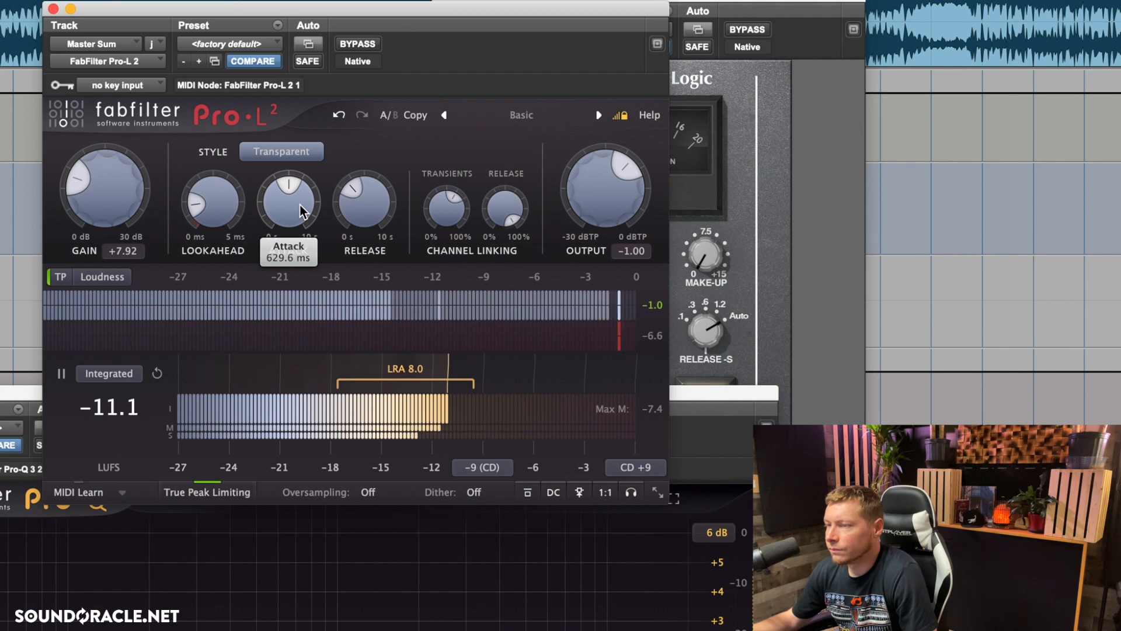
scroll(302, 210, up, 1)
Step: Set the Pro-L 2 gain to +9 dB and reset the integrated loudness measurement
click(123, 250)
text(9)
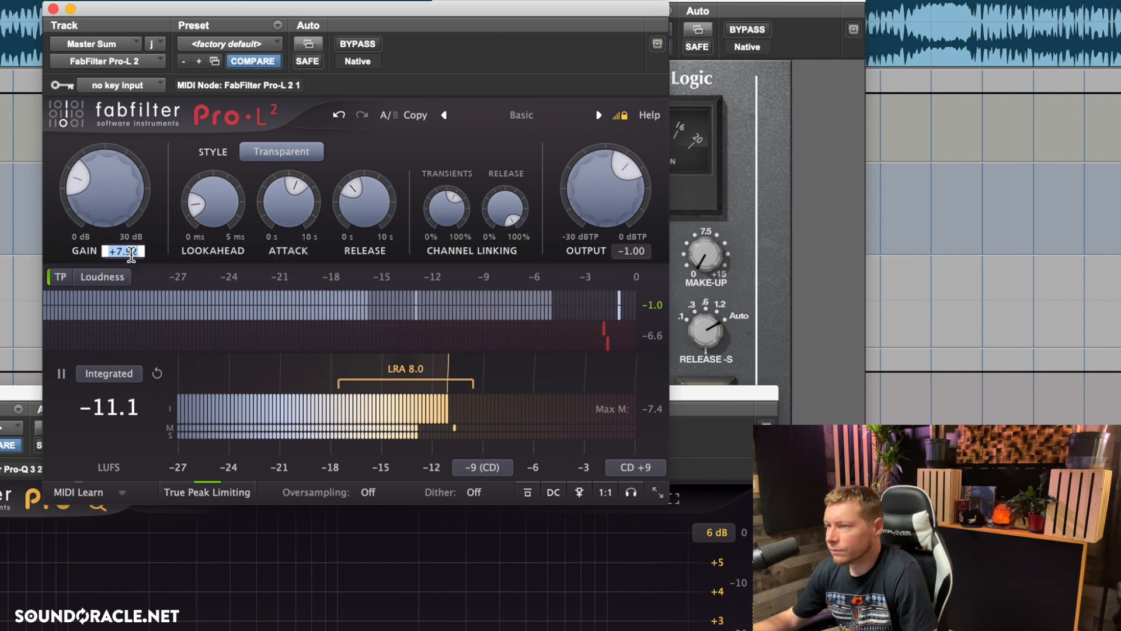
key(Return)
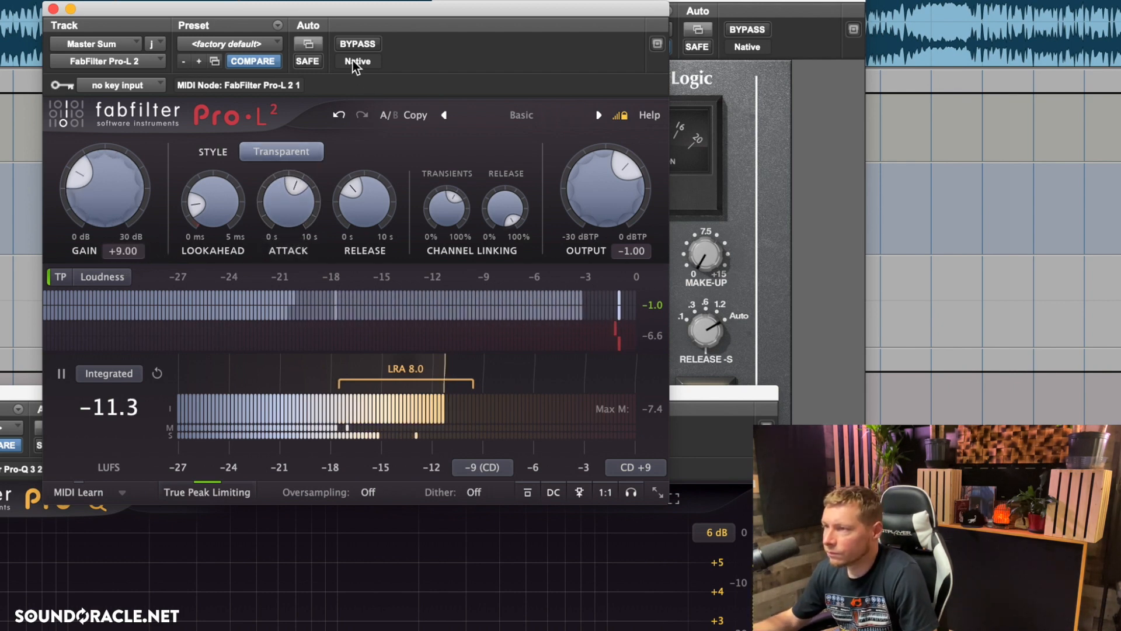
click(157, 373)
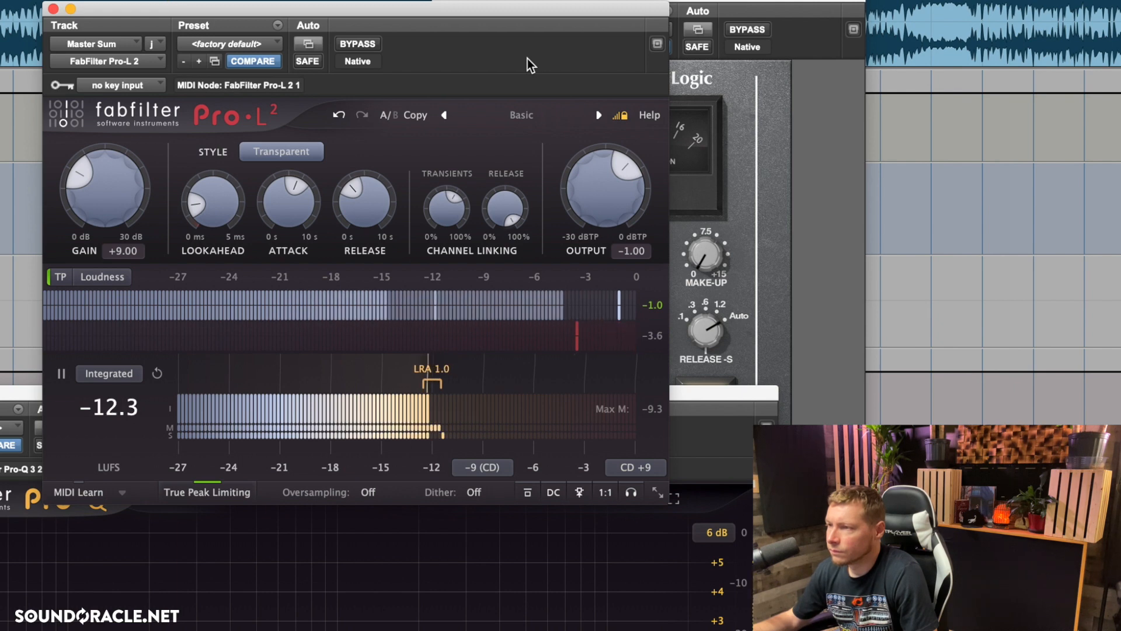
Step: Shorten the limiter's release and attack times while the master plays
mouse_move(342, 216)
scroll(345, 211, down, 4)
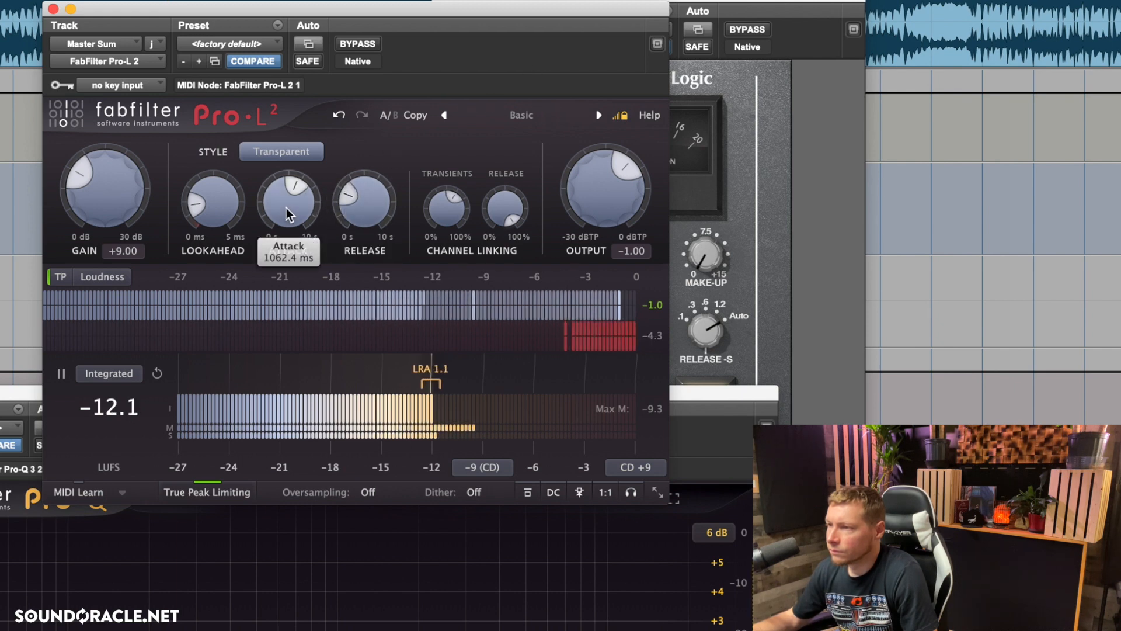
scroll(286, 209, down, 5)
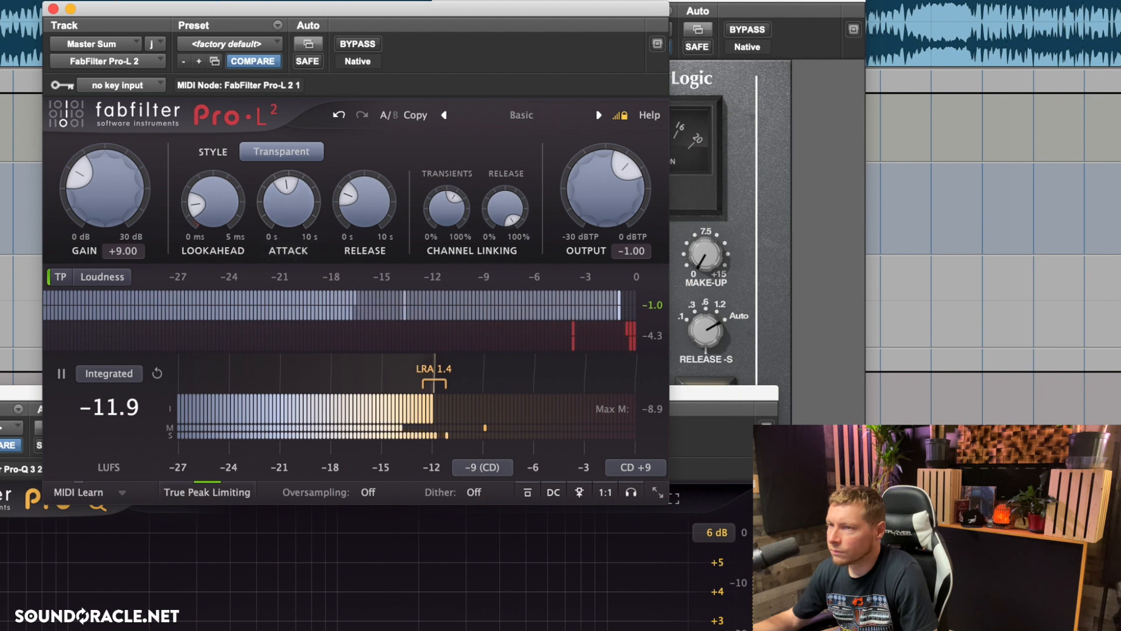
Step: Move the Pro-L 2 window aside and reposition the SSL bus compressor window so its main controls are in view
click(165, 11)
drag(164, 10, 865, 0)
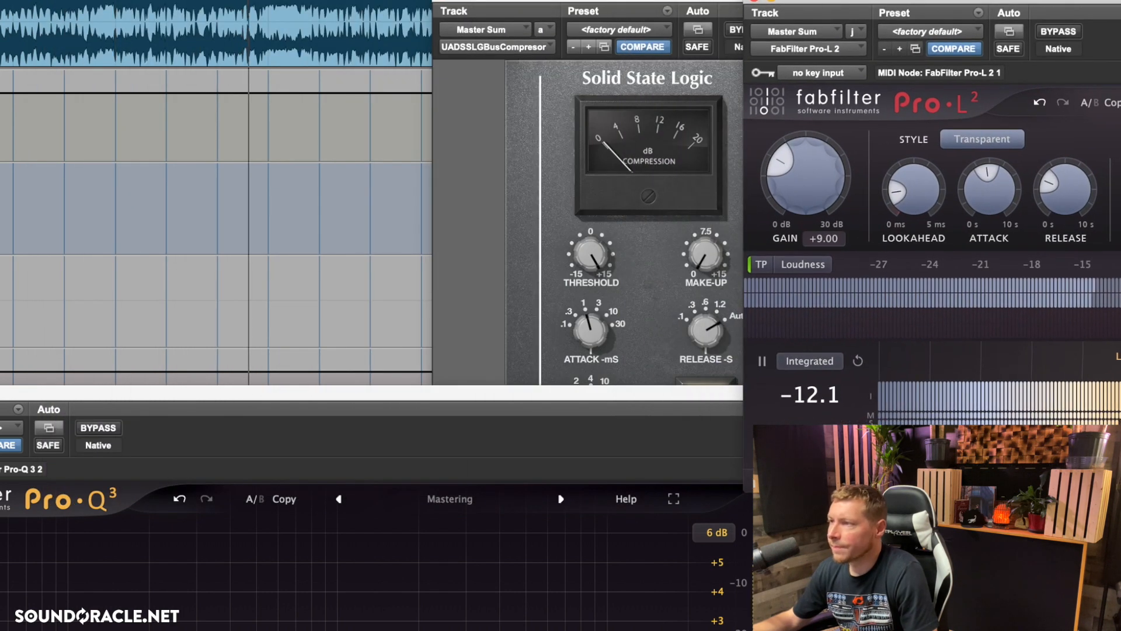
drag(364, 3, 21, 3)
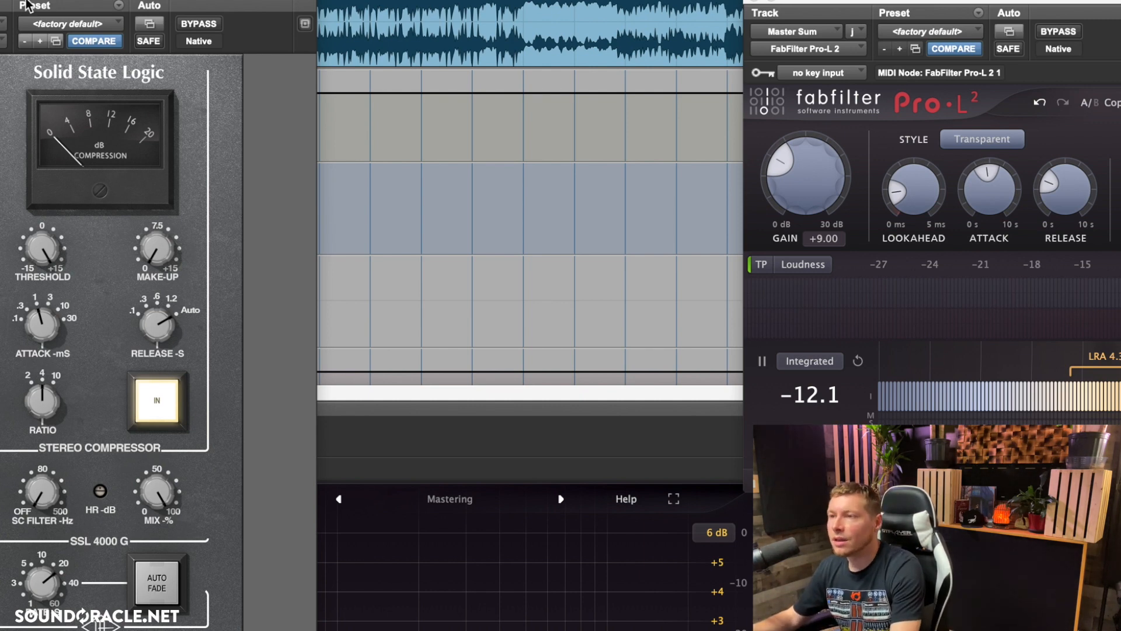
drag(30, 1, 373, 0)
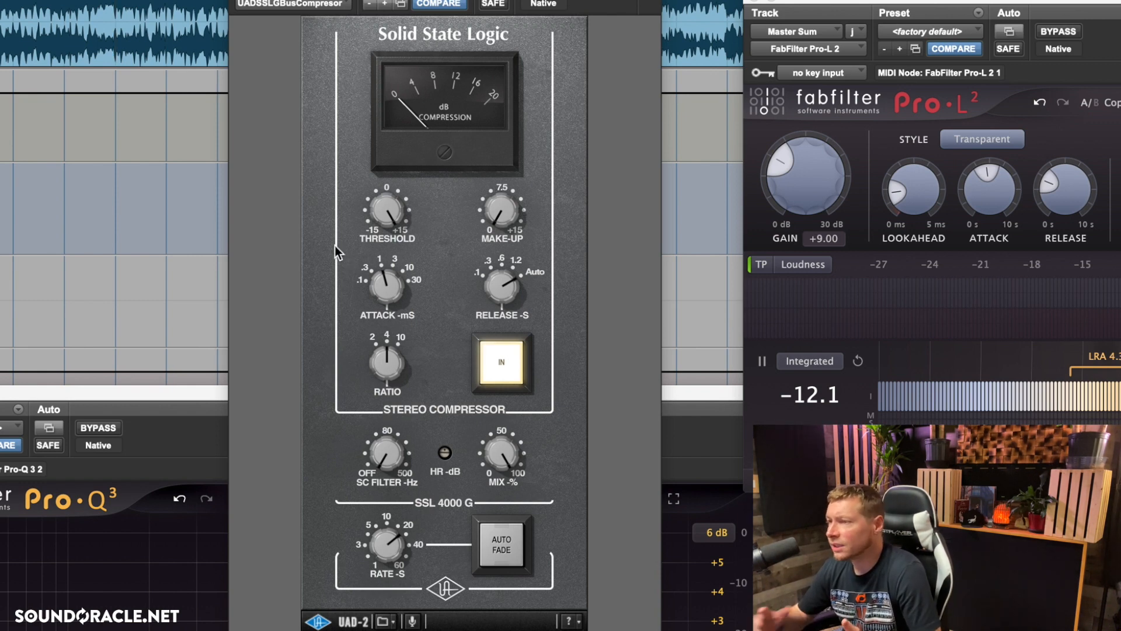
drag(487, 0, 362, 63)
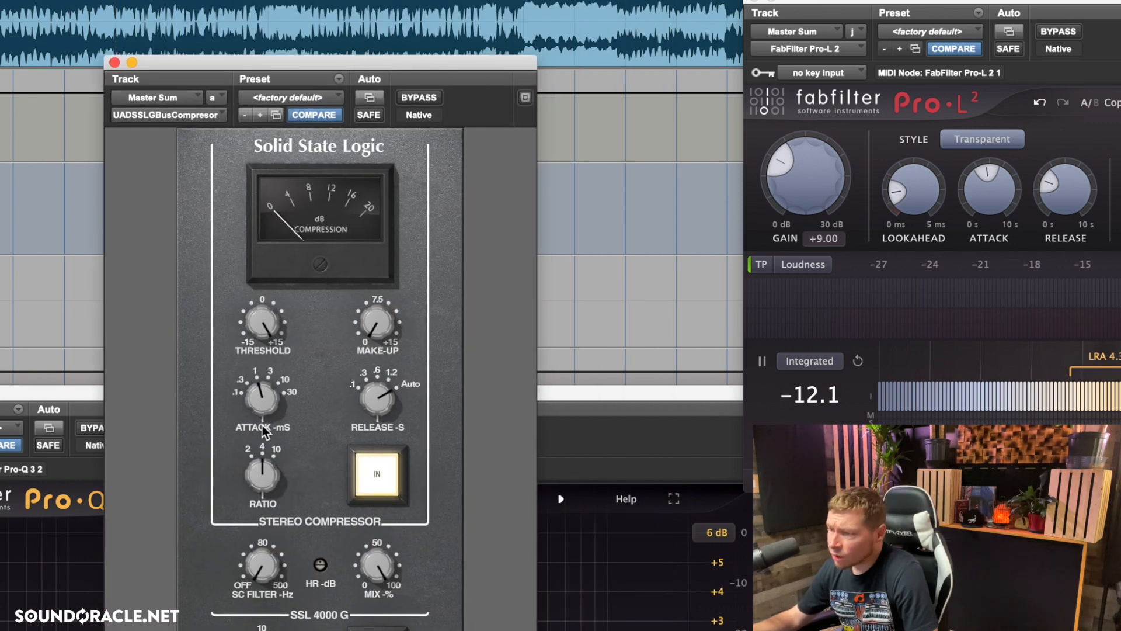
Step: On the SSL bus compressor, set the attack to 10 ms and try the .1 release before settling on .6 s
click(277, 395)
drag(277, 394, 295, 361)
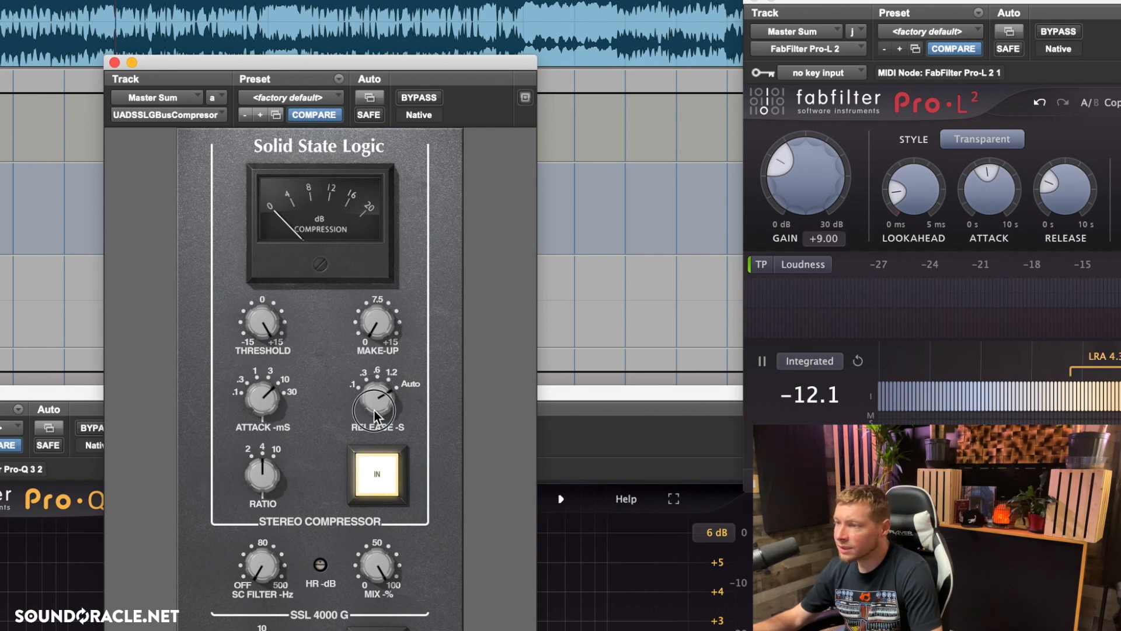
mouse_move(374, 394)
mouse_down()
mouse_move(368, 467)
mouse_move(376, 408)
mouse_up()
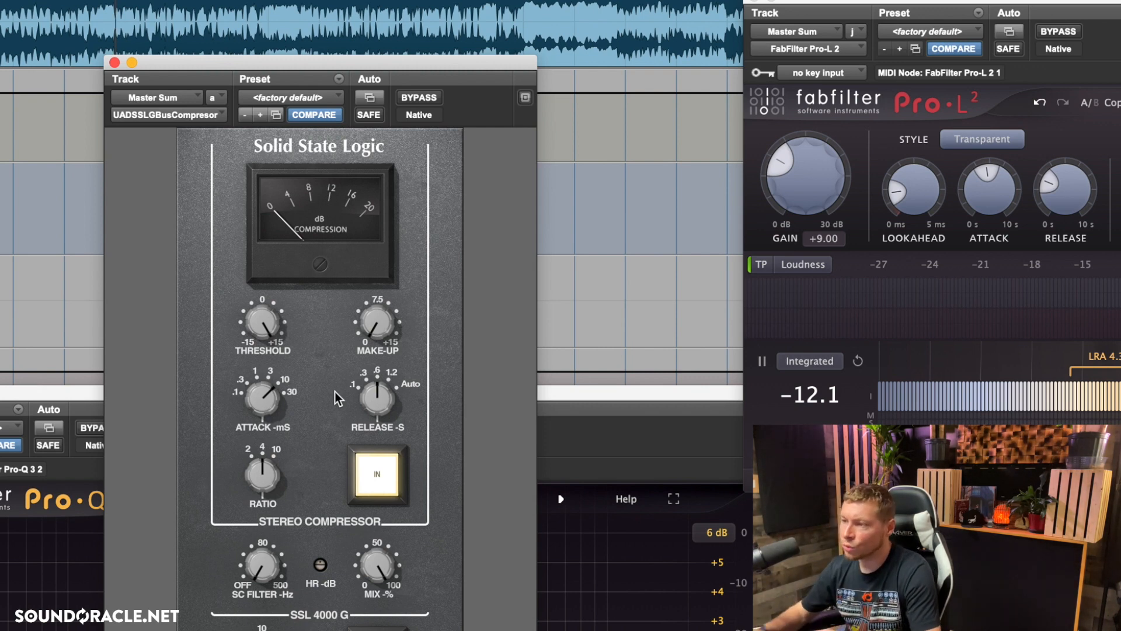
drag(377, 397, 351, 476)
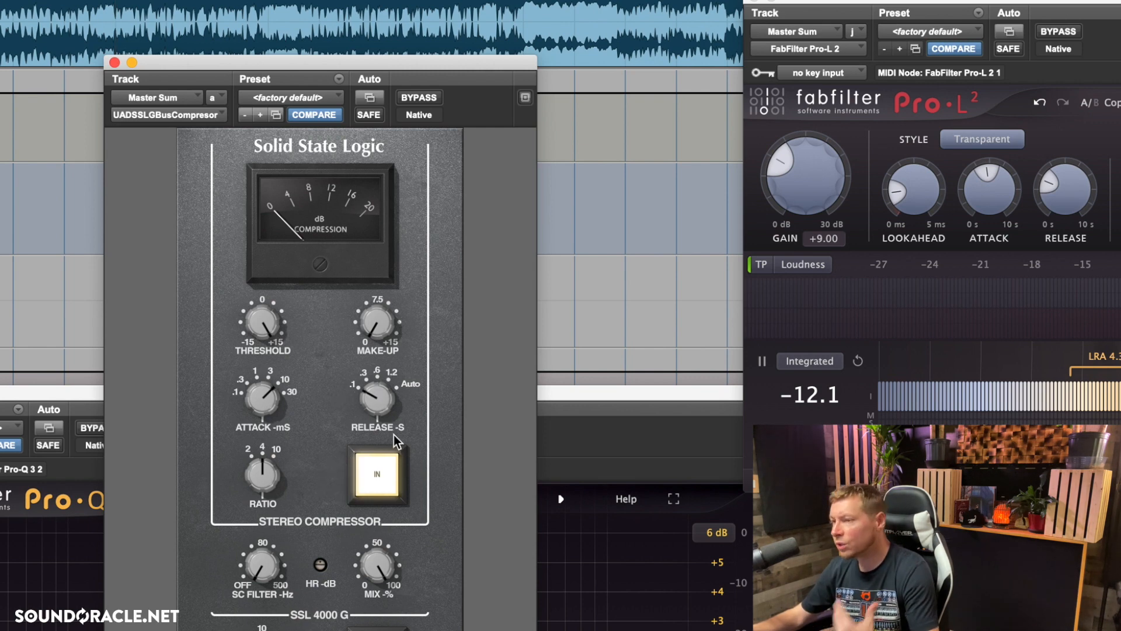
drag(382, 400, 388, 360)
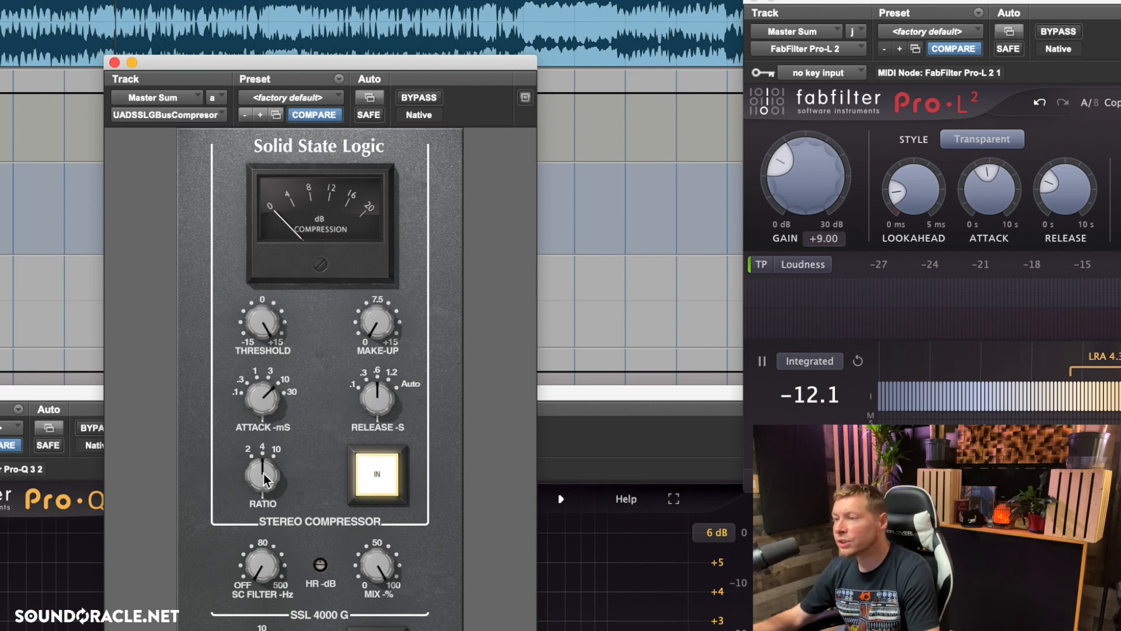
Step: Compare compressor ratios of 2 and 4, choose 2, and raise the sidechain filter toward 80 Hz
drag(265, 479, 185, 534)
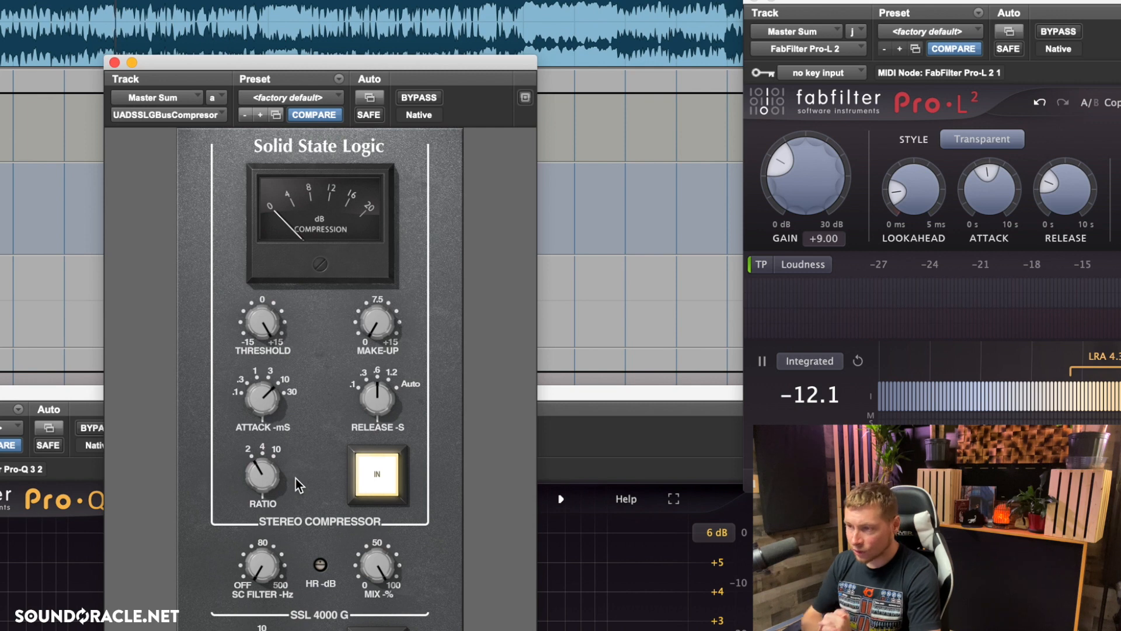
drag(279, 474, 292, 446)
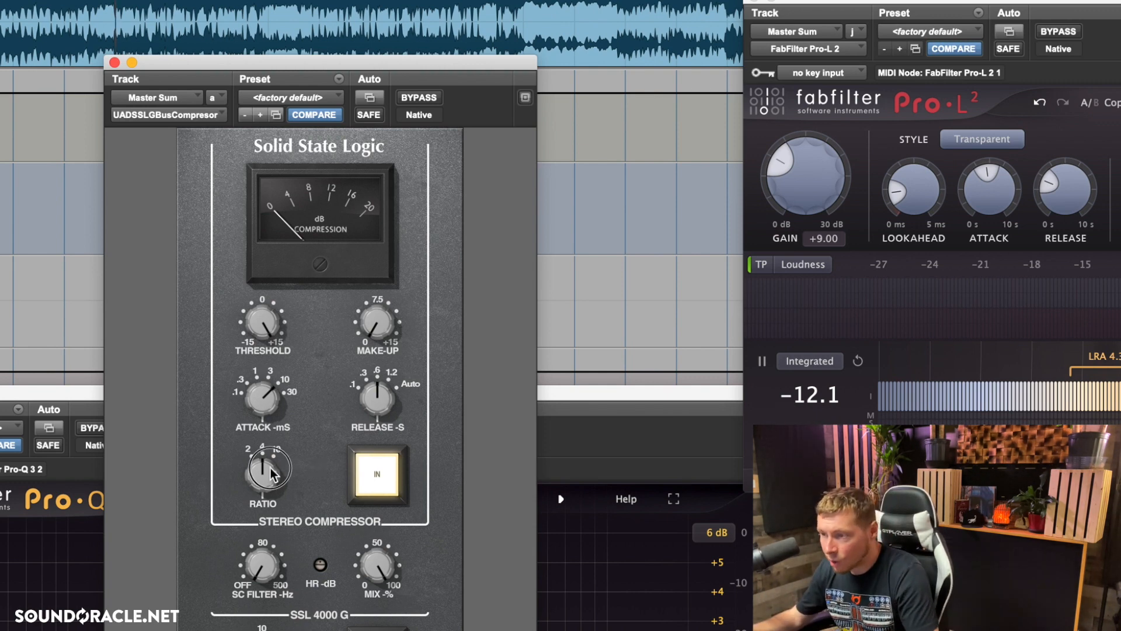
drag(271, 468, 185, 574)
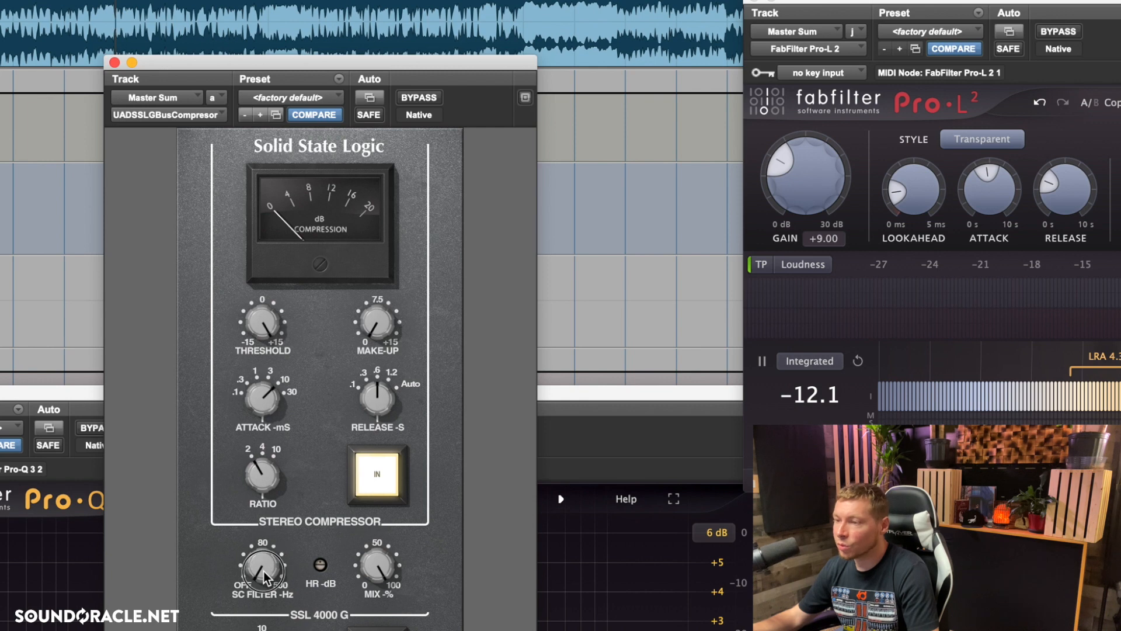
mouse_move(264, 571)
mouse_down()
mouse_move(276, 522)
mouse_move(272, 571)
mouse_up()
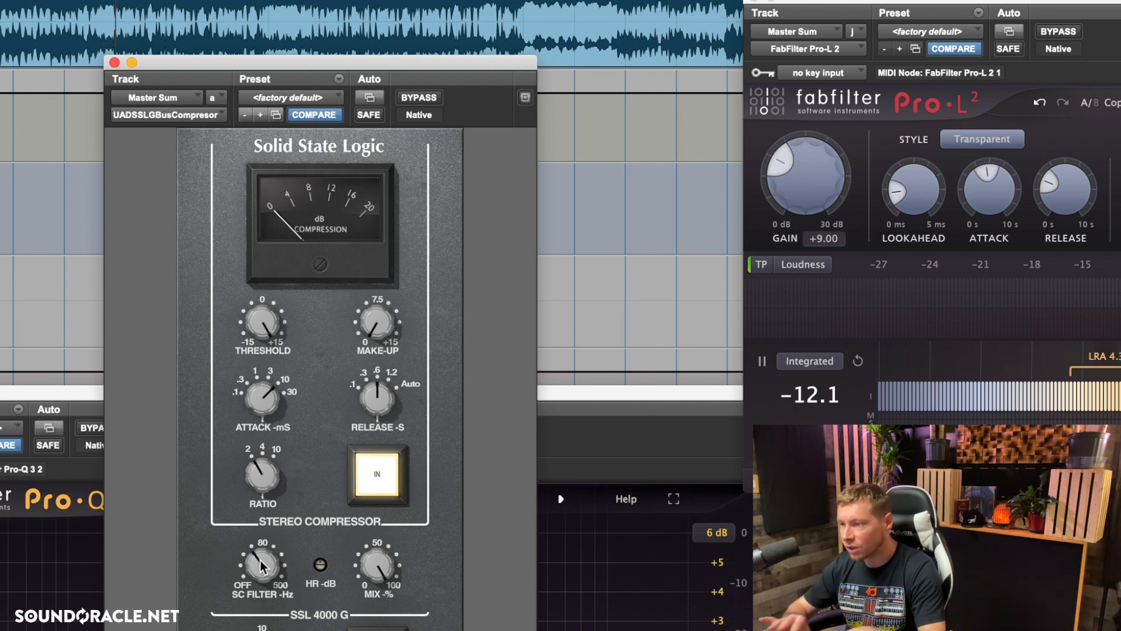
drag(260, 559, 262, 559)
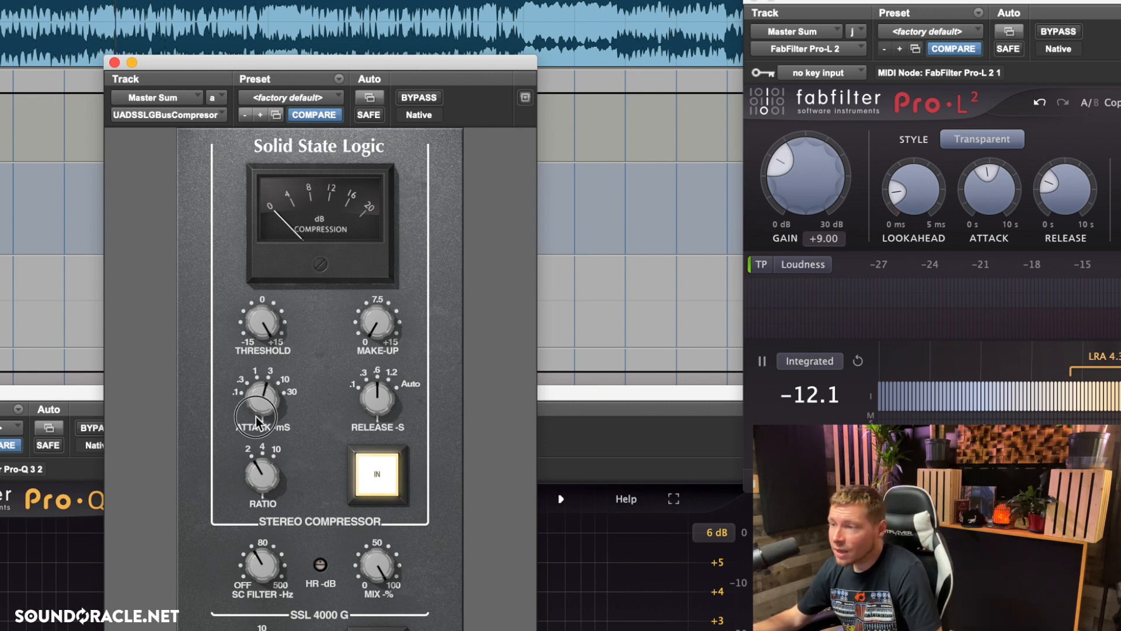
Step: Return the bus compressor to a 1 ms attack, Auto release and ratio of 4, with the sidechain filter off
drag(256, 416, 255, 458)
drag(400, 380, 453, 212)
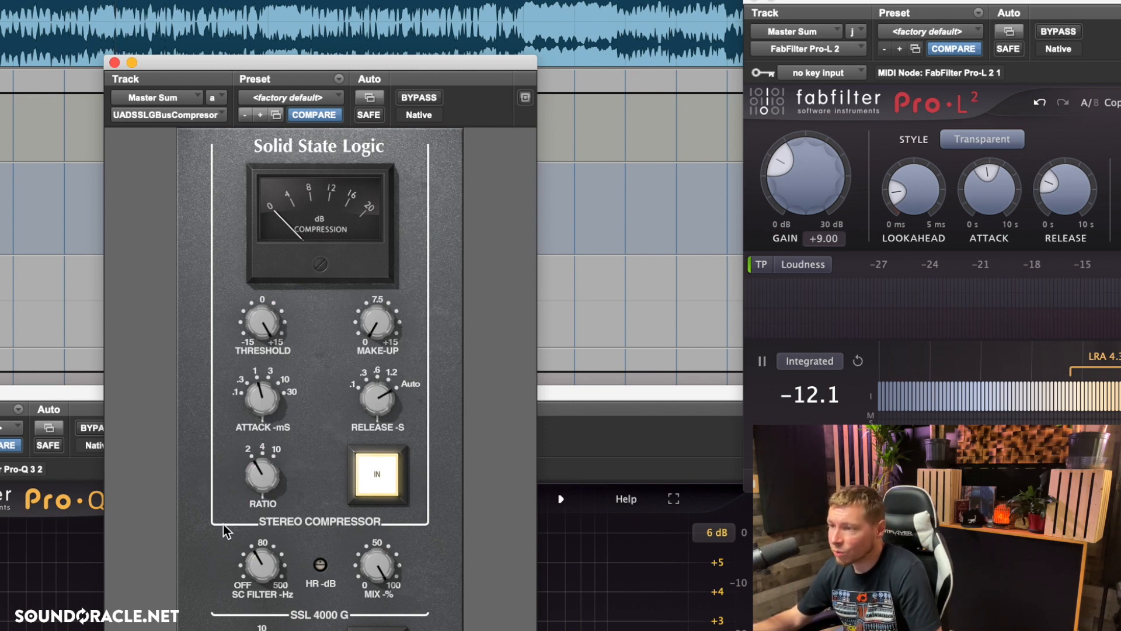
drag(258, 490, 260, 455)
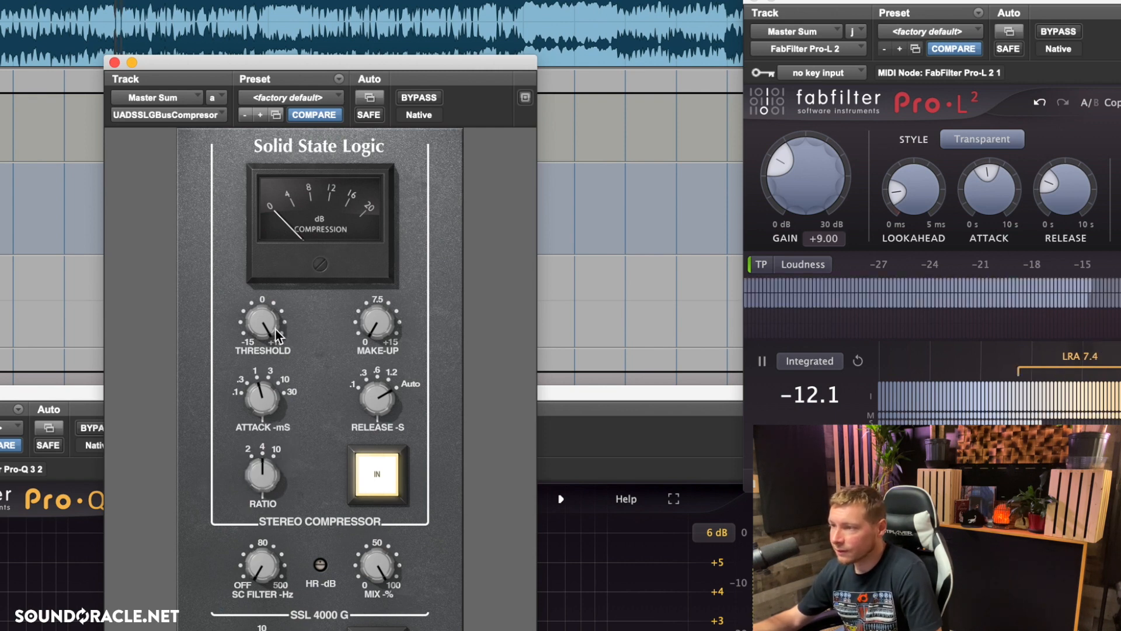
Step: Set the bus compressor's attack to 10 ms, release to .6 s and ratio to 2 while the master plays
drag(276, 408, 299, 369)
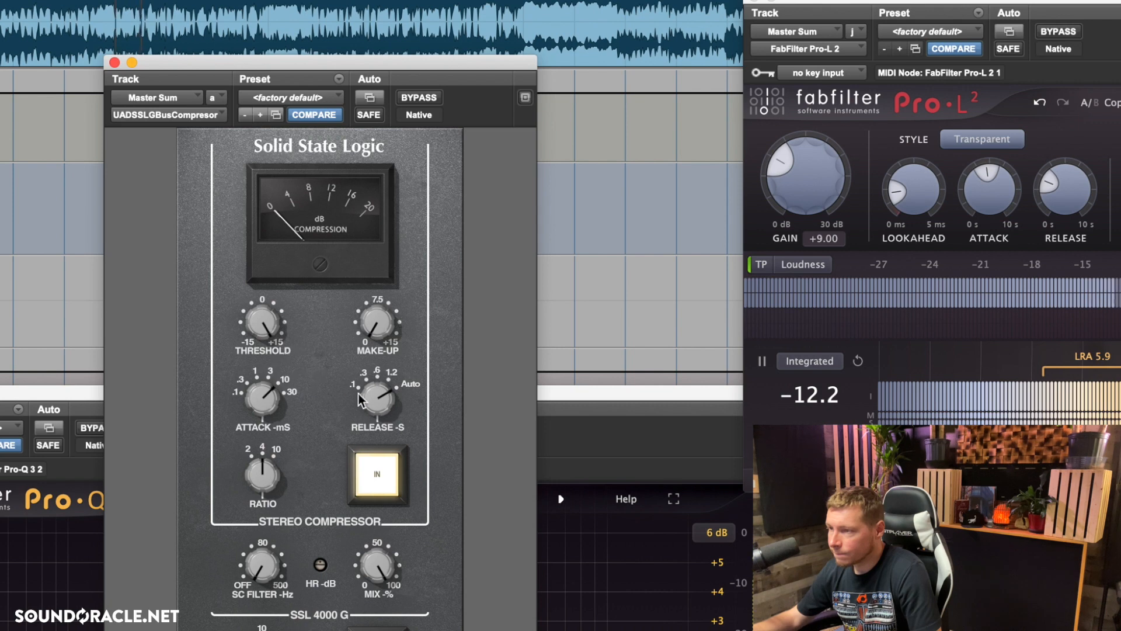
drag(383, 400, 370, 459)
drag(260, 476, 253, 515)
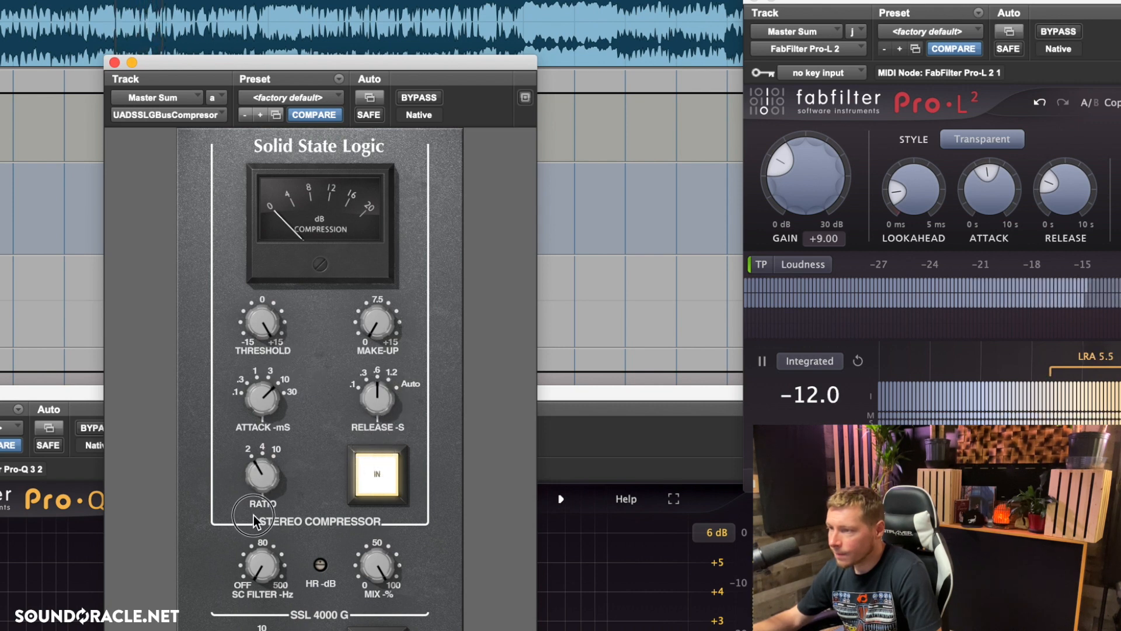
Step: Lower the compressor threshold for light gain reduction, raise the make-up gain slightly, and close the compressor window
drag(265, 307, 264, 338)
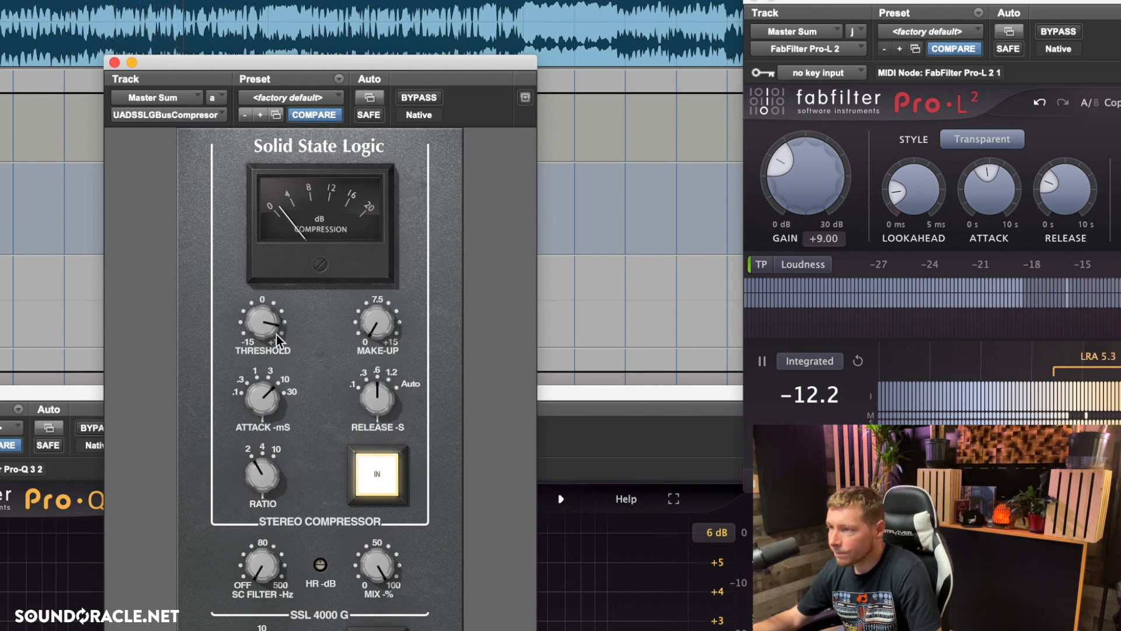
drag(380, 324, 387, 314)
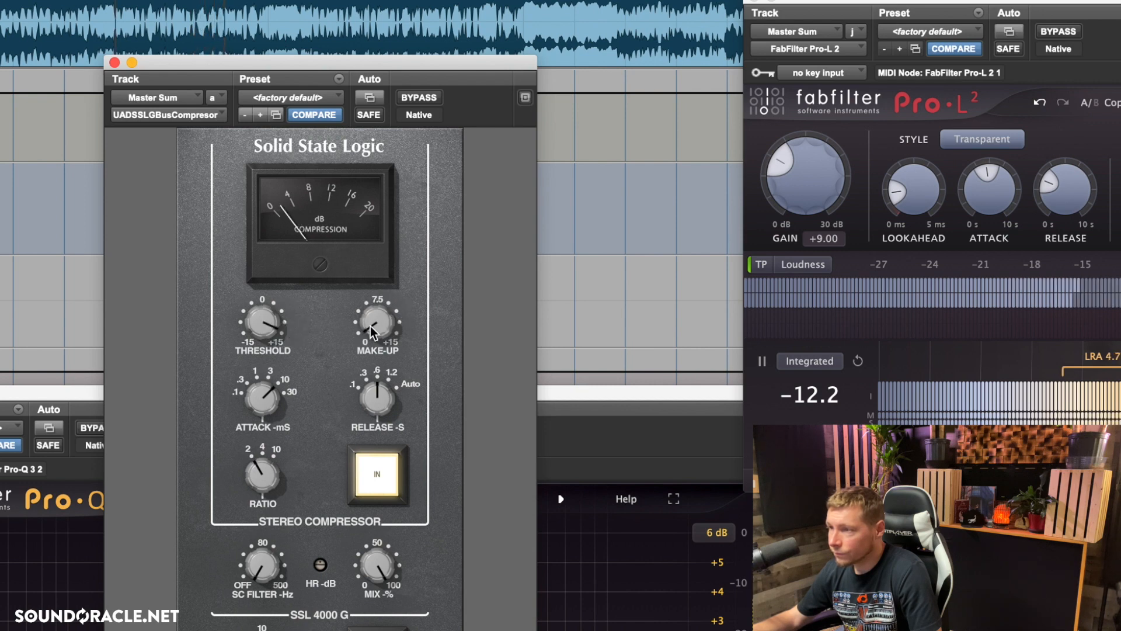
drag(380, 320, 382, 318)
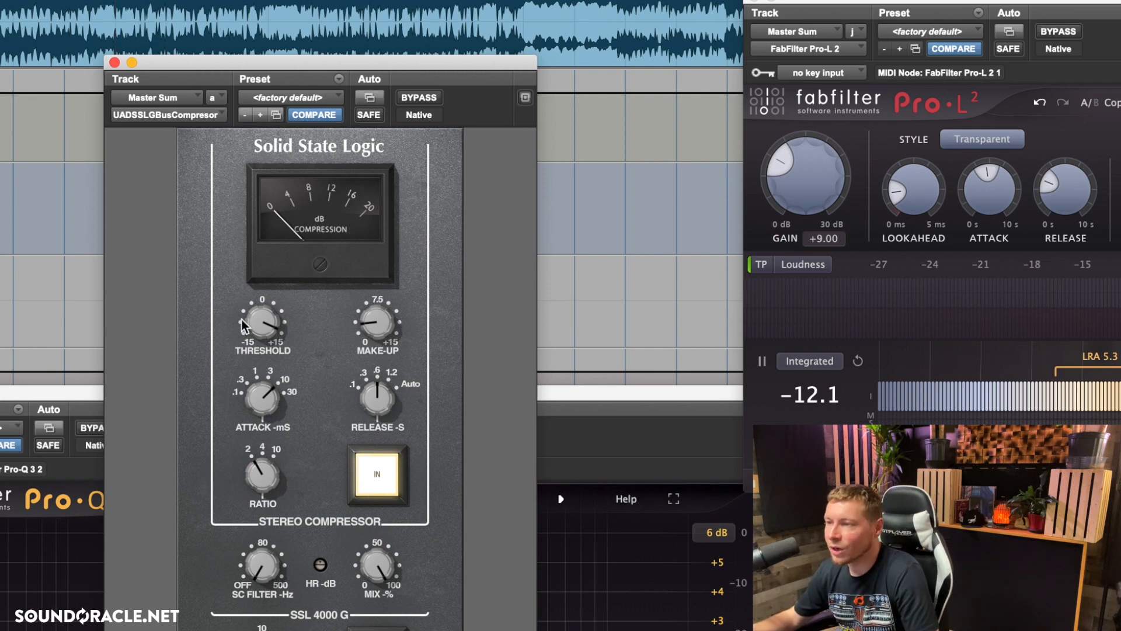
click(115, 63)
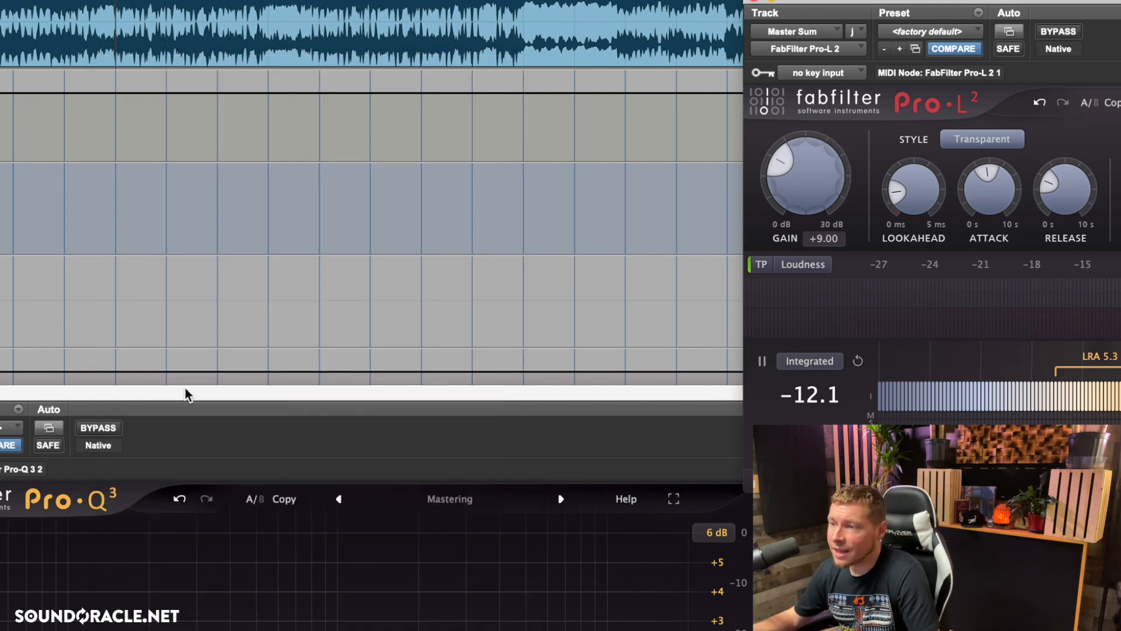
Step: Bring the Pro-Q 3 window into full view and boost the purple mid-channel bell band to about +5 dB
drag(187, 393, 216, 173)
drag(363, 0, 363, 0)
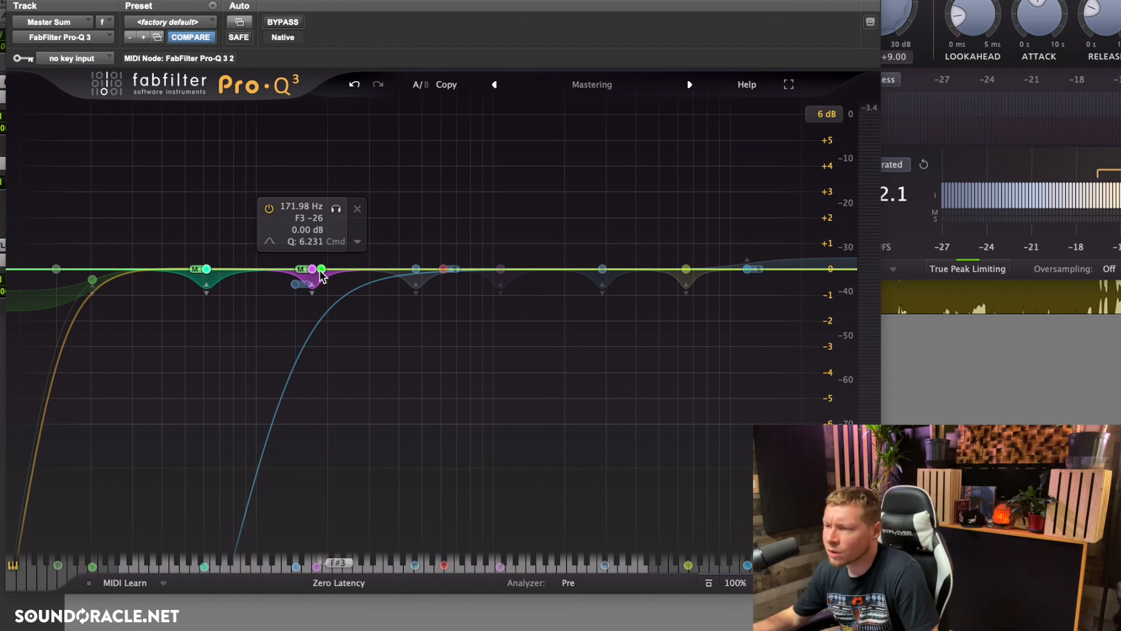
drag(304, 271, 312, 134)
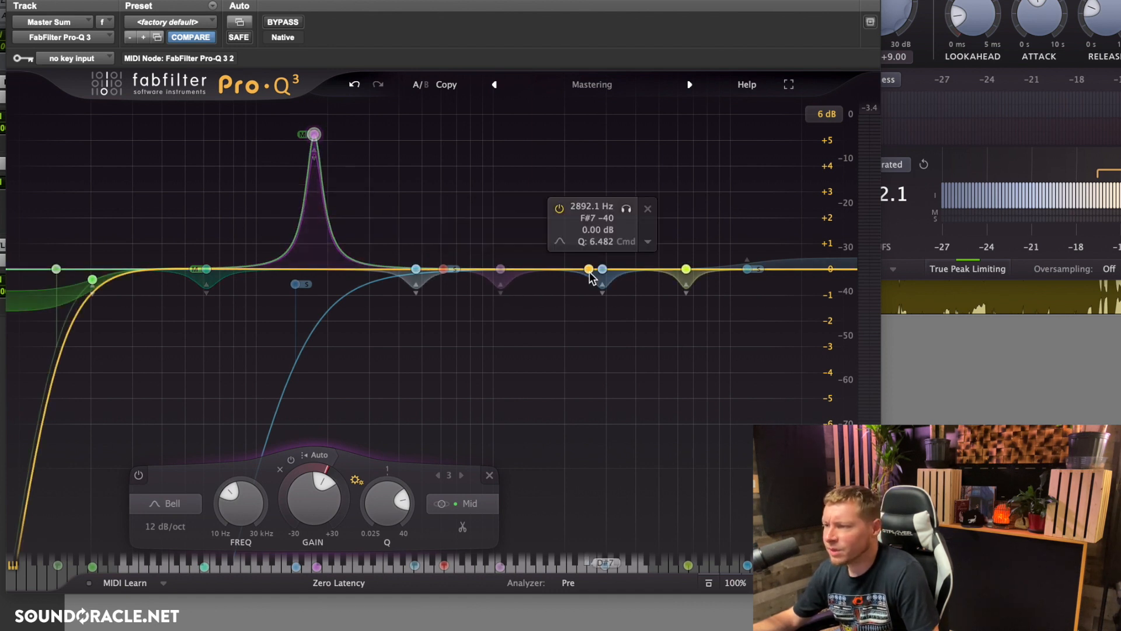
Step: Try cuts of about -5.5 and -5.8 dB on the bell near 3 kHz, resetting it and the purple mid-channel bell to 0 dB
drag(602, 269, 605, 413)
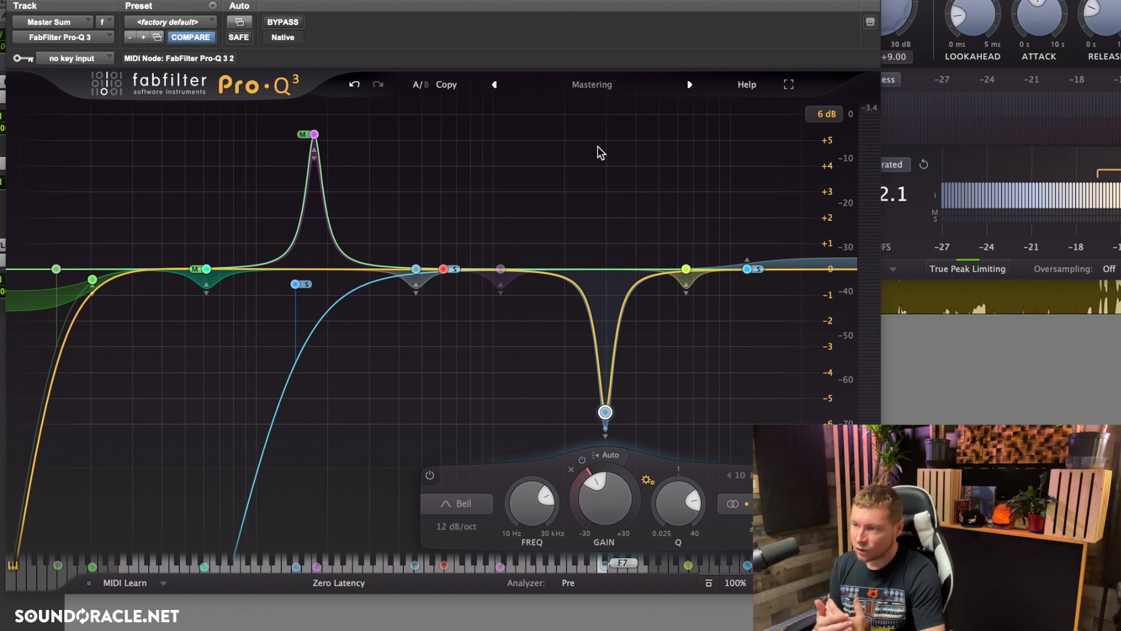
mouse_move(605, 413)
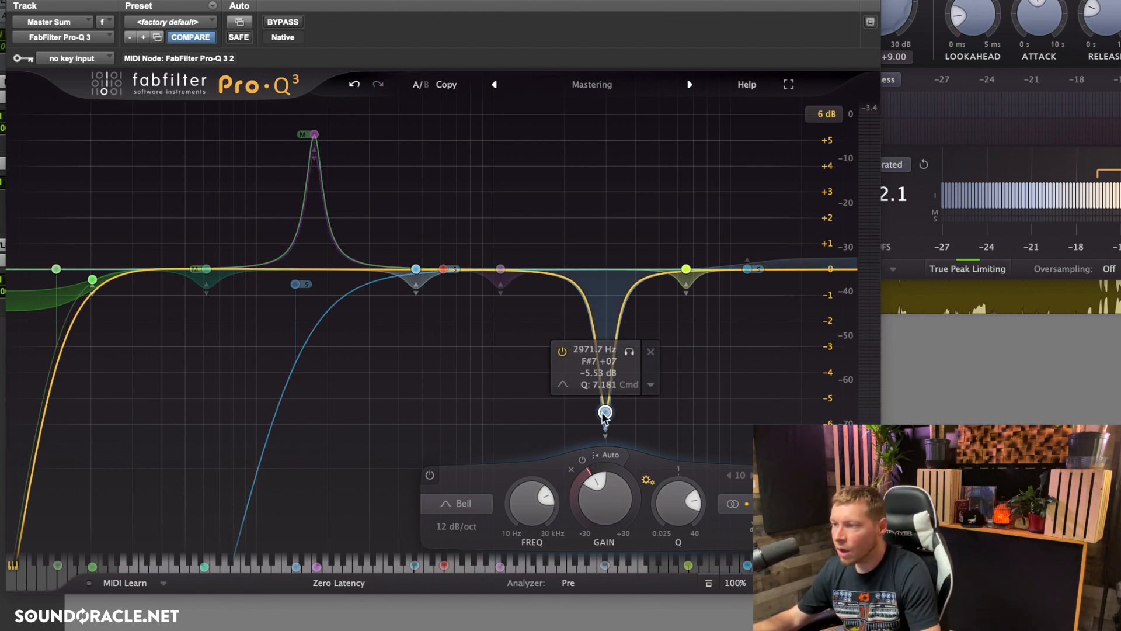
alt+click(606, 495)
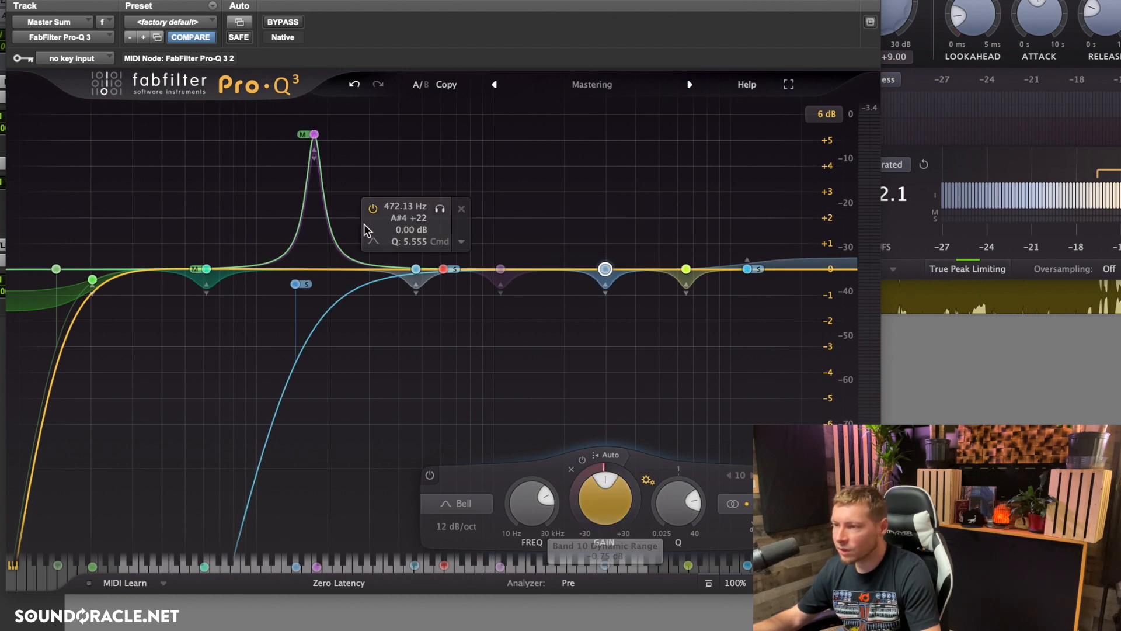
click(314, 134)
alt+click(323, 503)
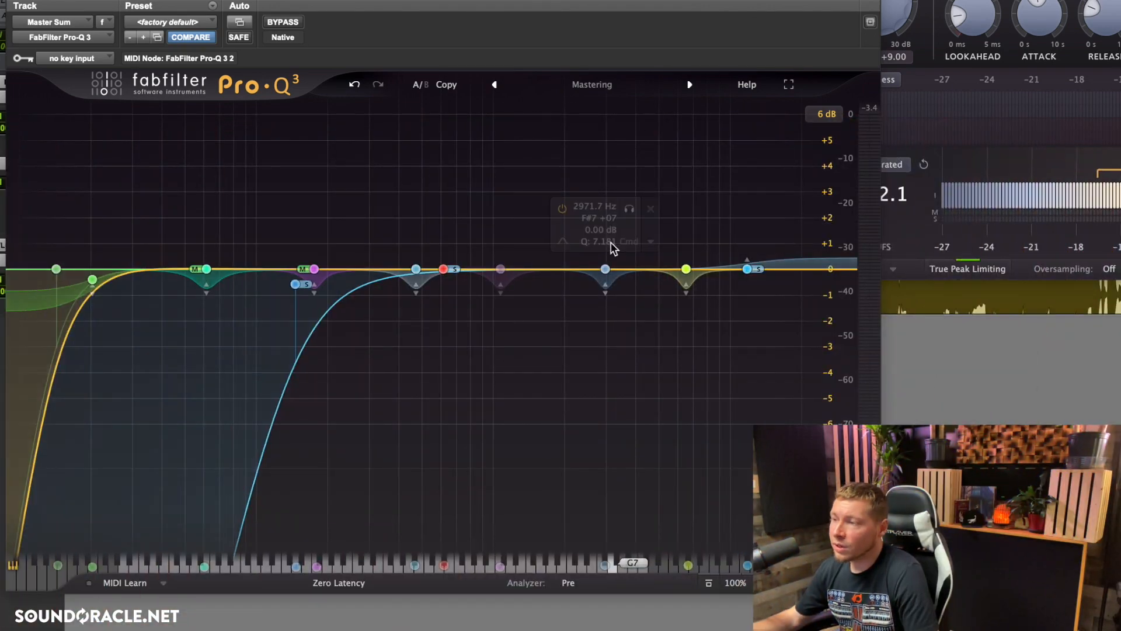
drag(605, 270, 607, 422)
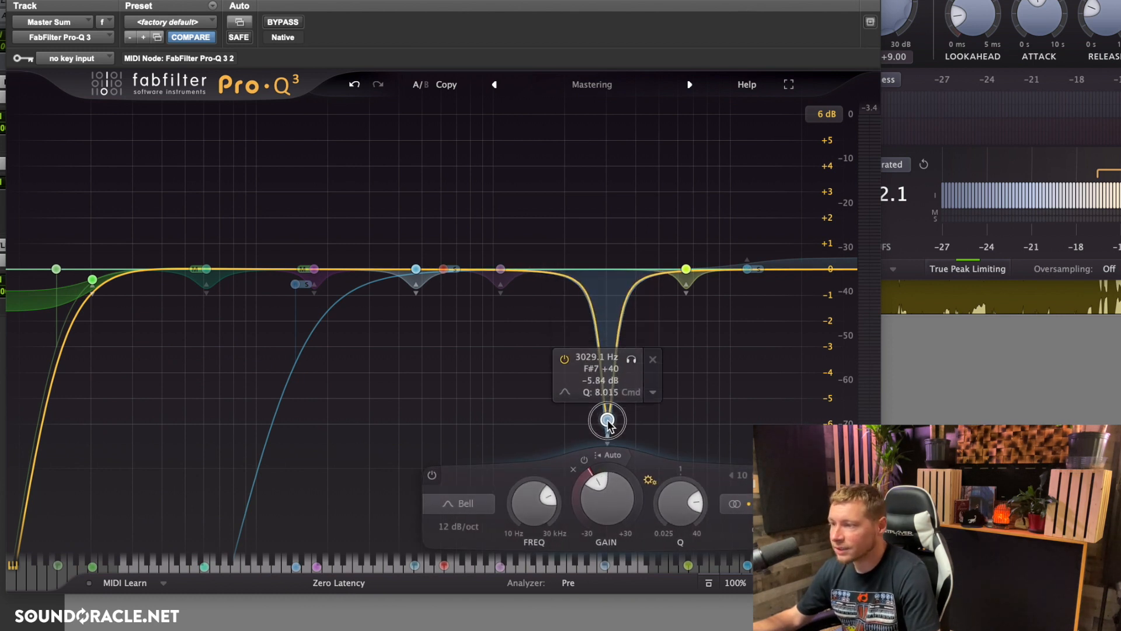
double_click(600, 495)
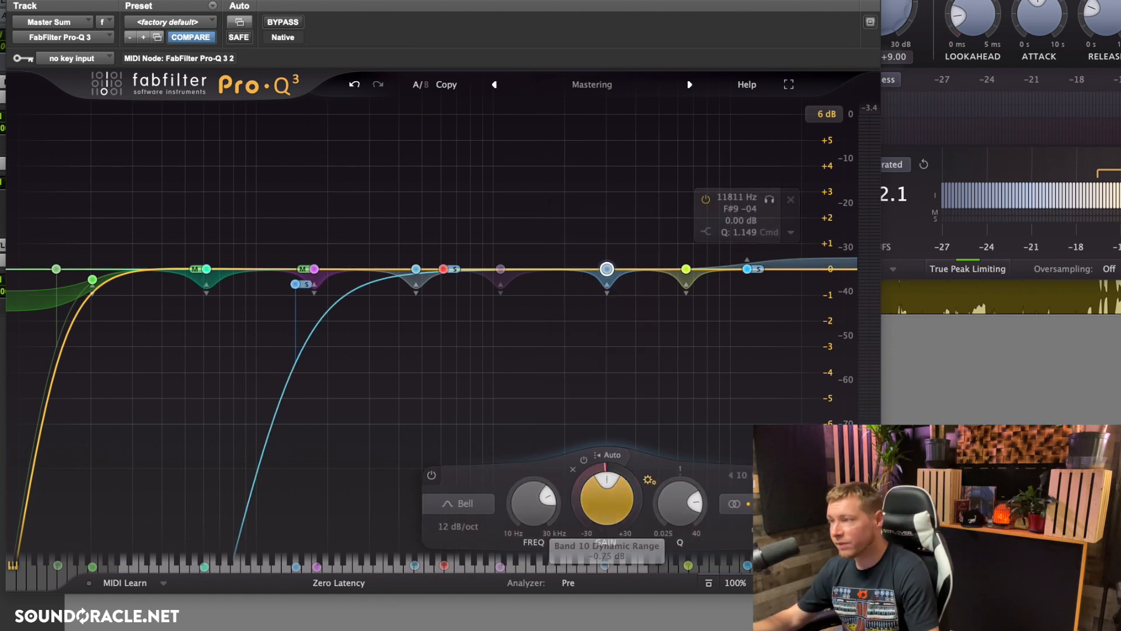
Step: Move the equalizer window up and set the display range to 30 dB
drag(780, 5, 787, 0)
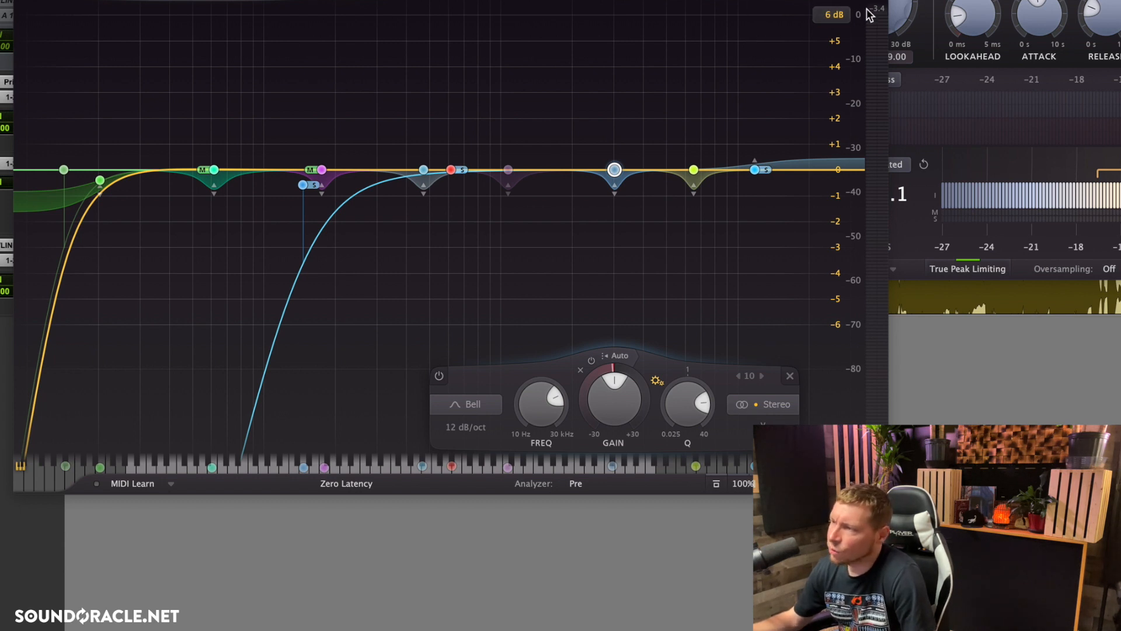
click(839, 24)
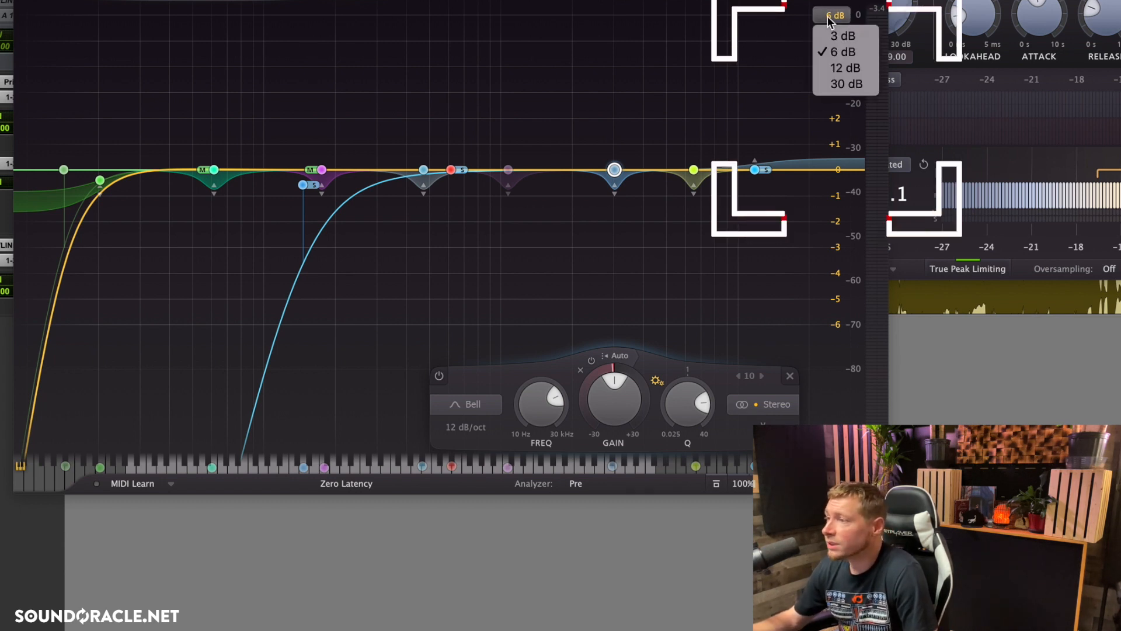
click(833, 13)
click(840, 16)
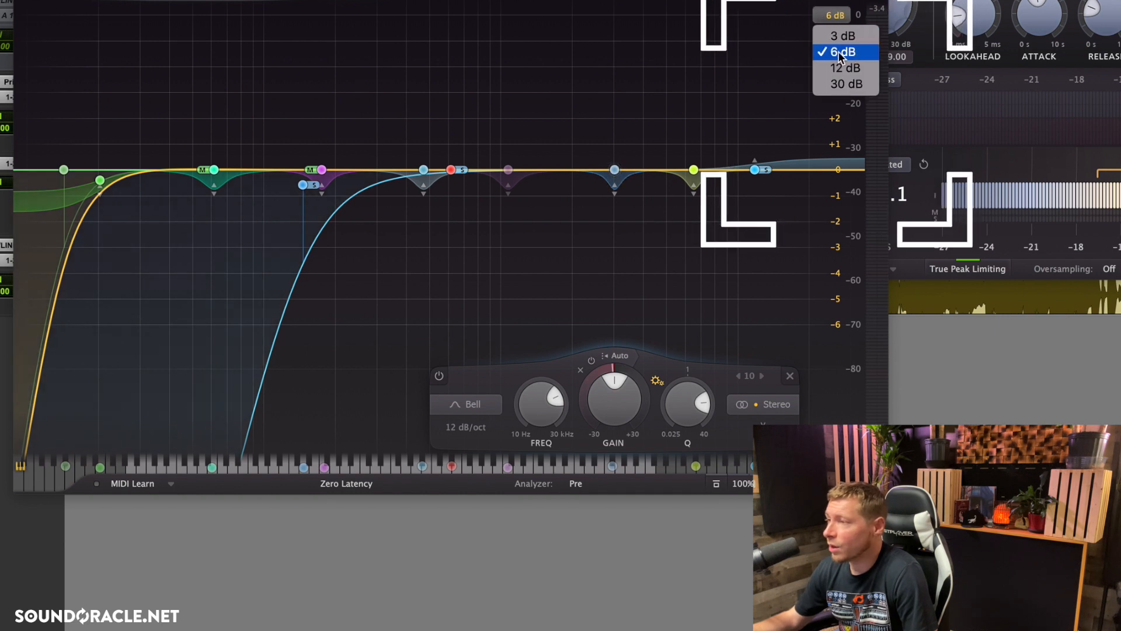
click(818, 59)
click(828, 15)
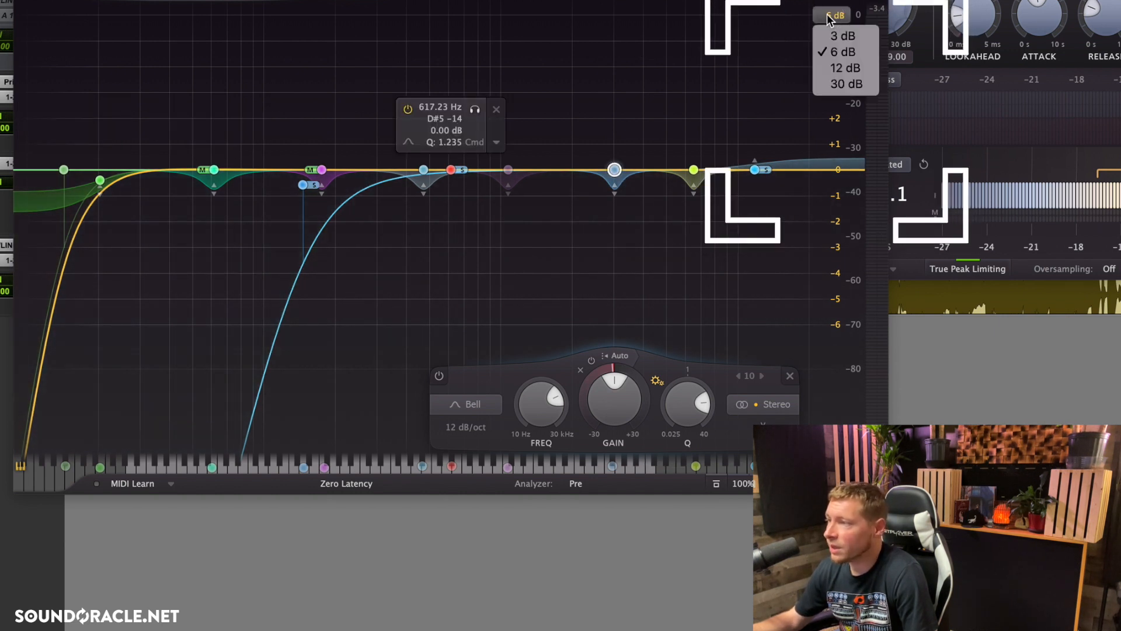
click(829, 85)
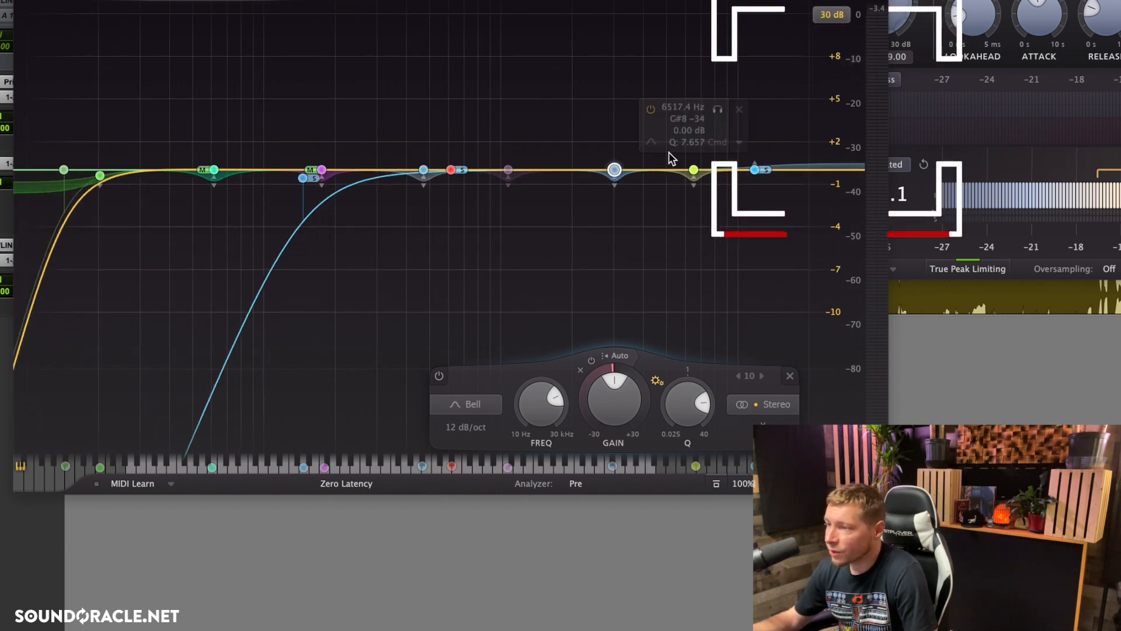
Step: Try a -2.72 dB cut on the 3 kHz bell, reset its gain to 0 dB and return the display range to 6 dB
drag(614, 179, 614, 185)
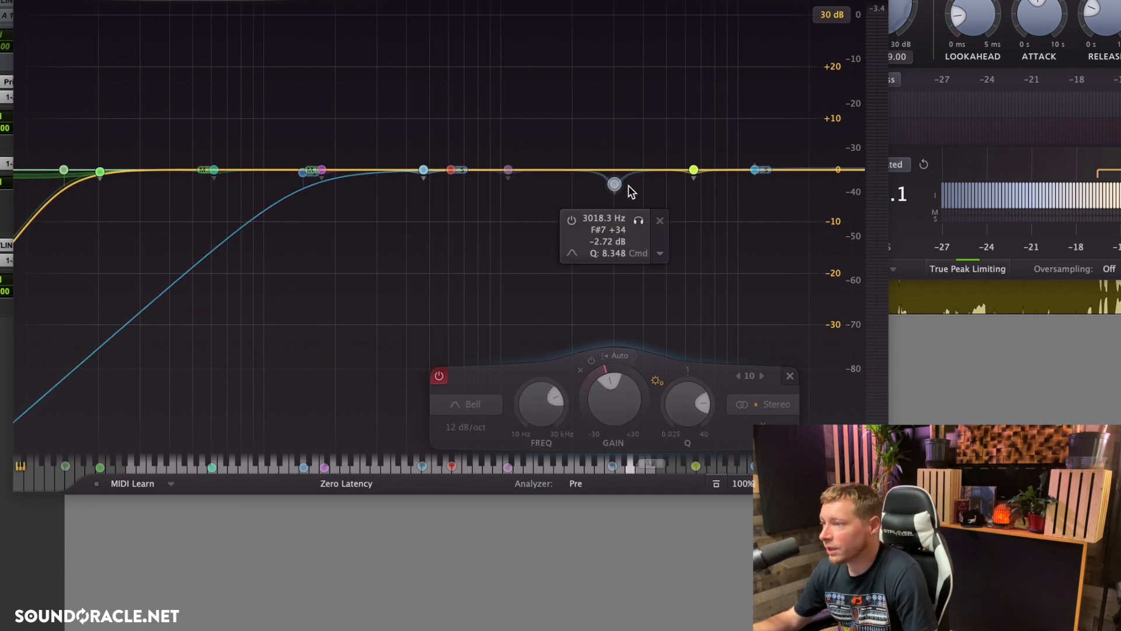
alt+click(608, 399)
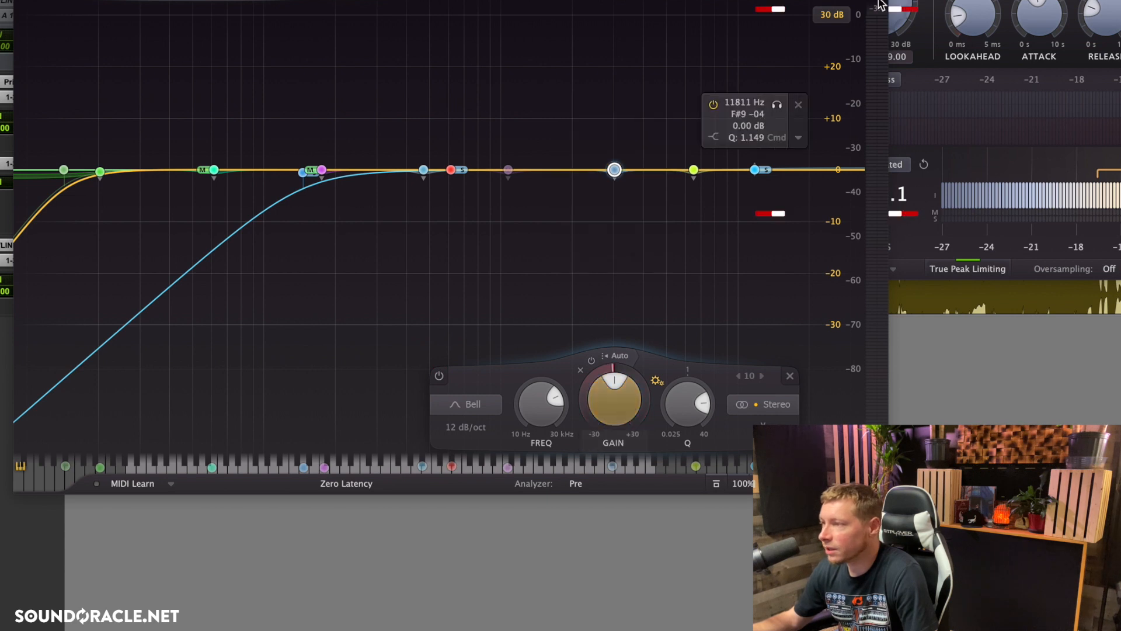
click(837, 18)
click(838, 52)
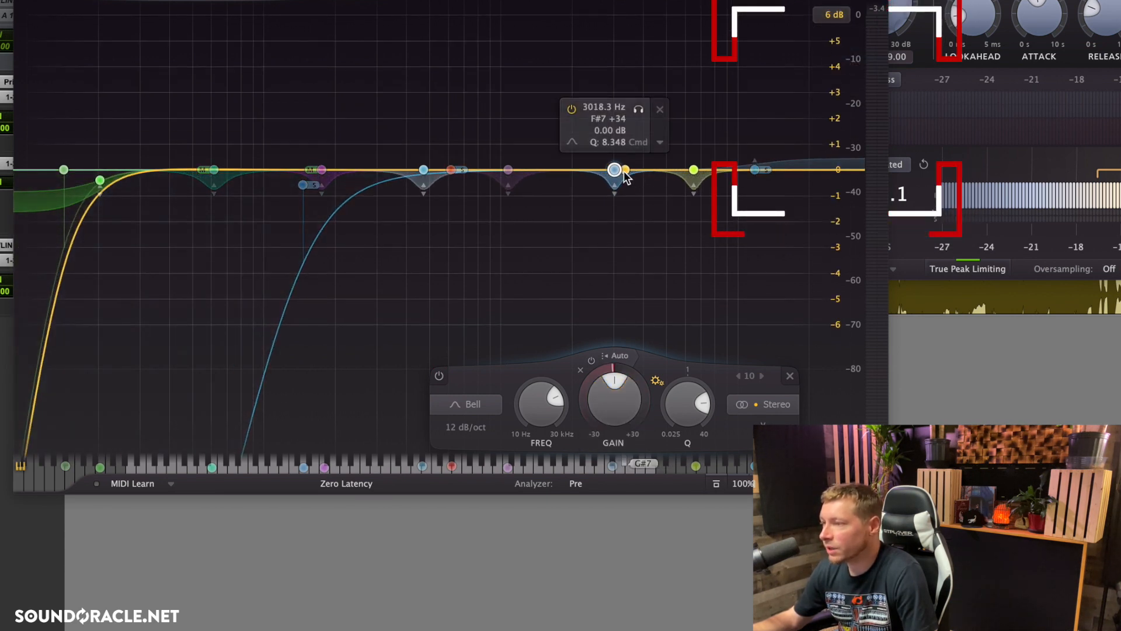
Step: Try a -0.88 dB cut on the 3 kHz bell, toggle the band off and on, and reset its gain to 0 dB
drag(617, 183, 617, 200)
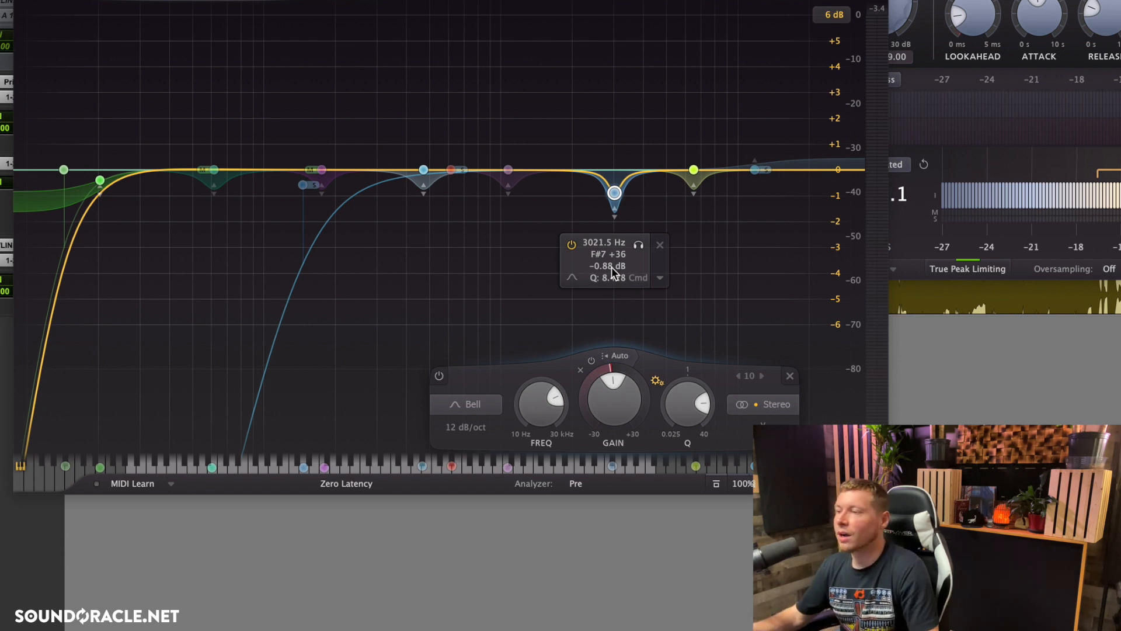
alt+click(613, 199)
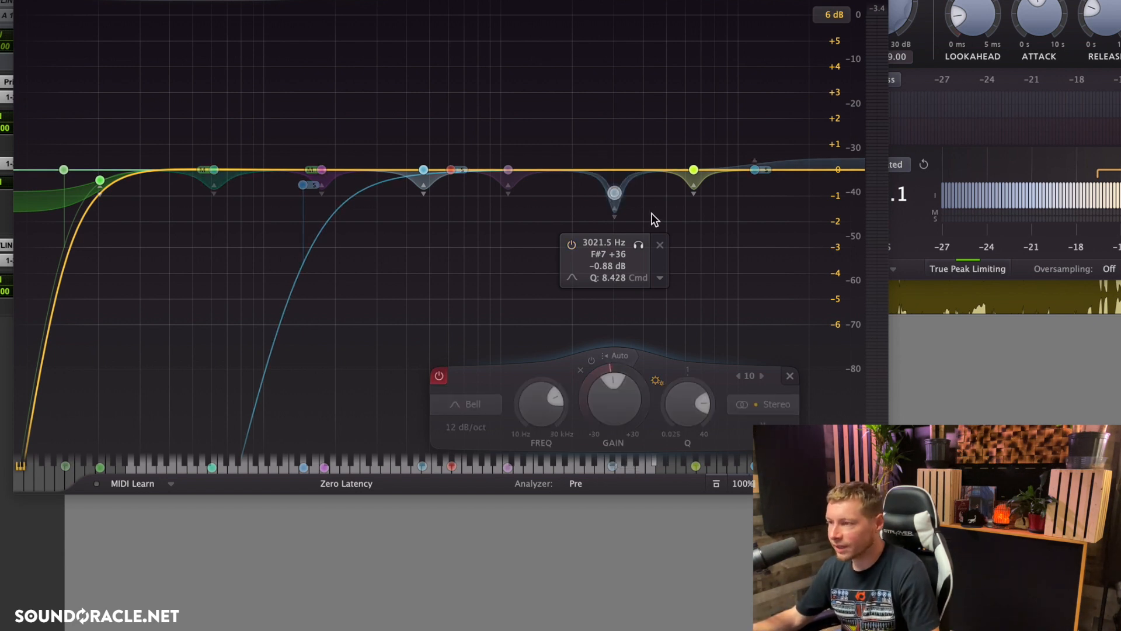
alt+click(611, 195)
double_click(608, 405)
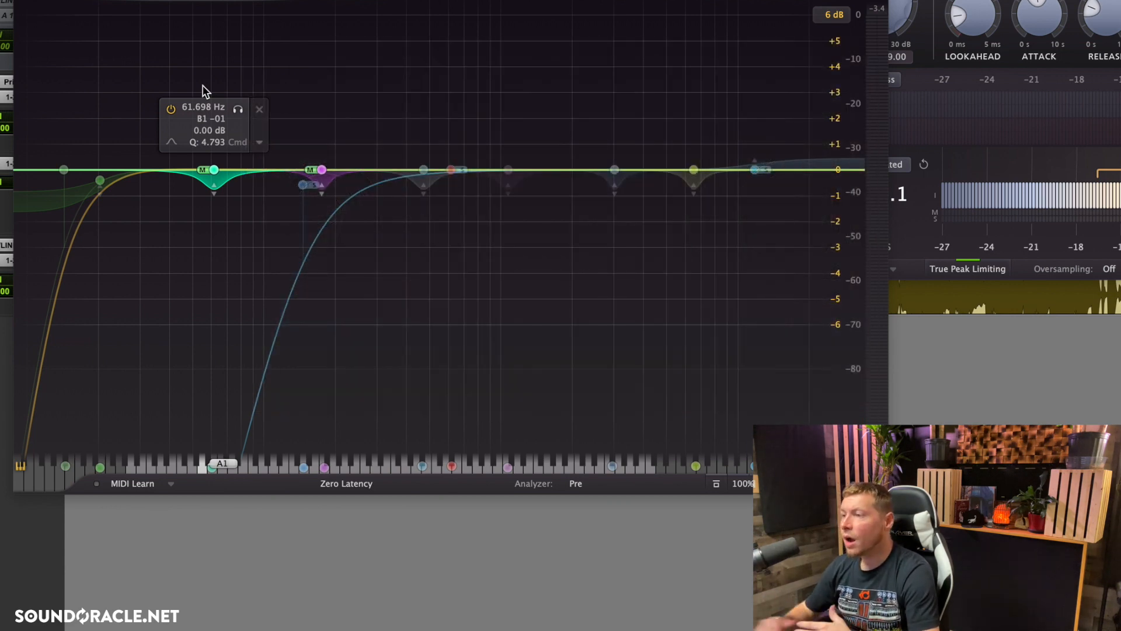
Step: Try a gentler cut of -0.54 dB on the 3 kHz bell and reset its gain to 0 dB
click(614, 170)
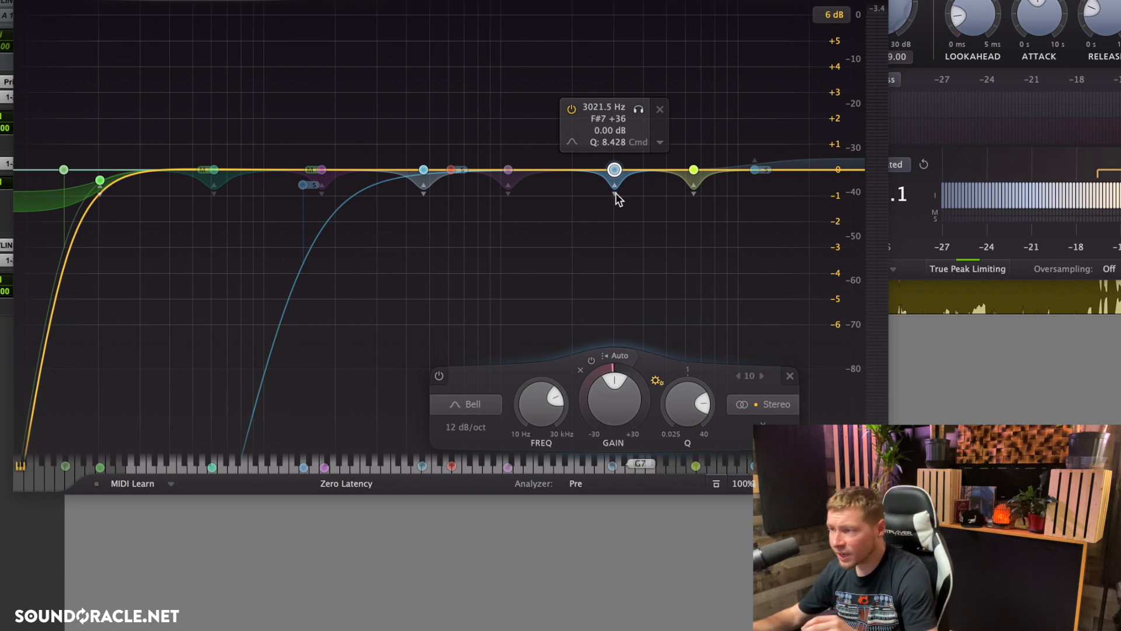
click(644, 231)
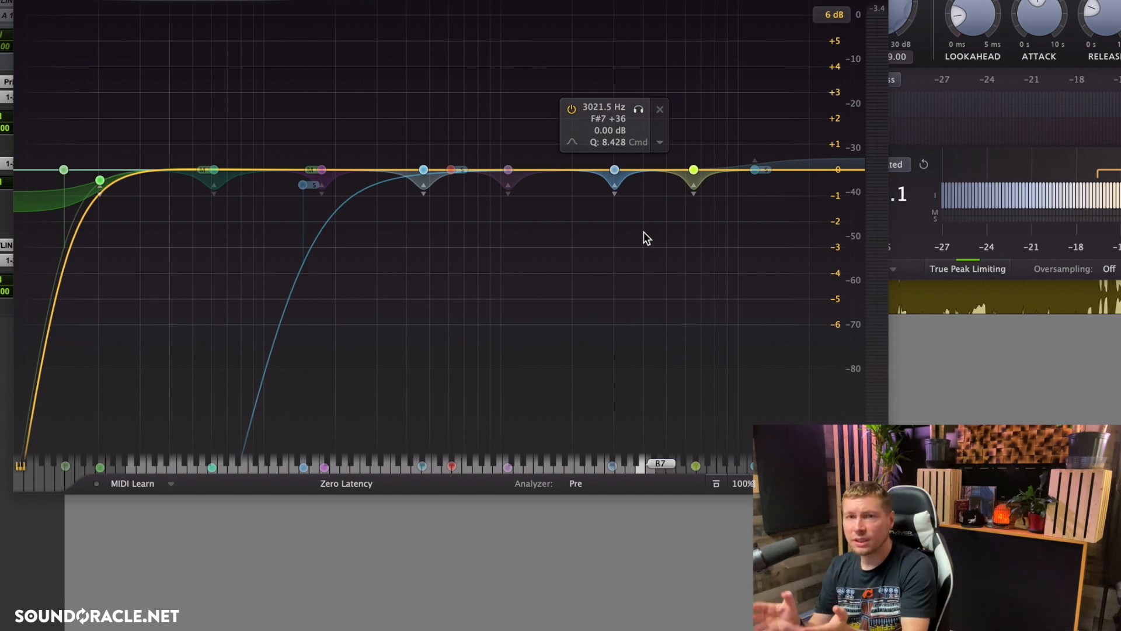
click(614, 170)
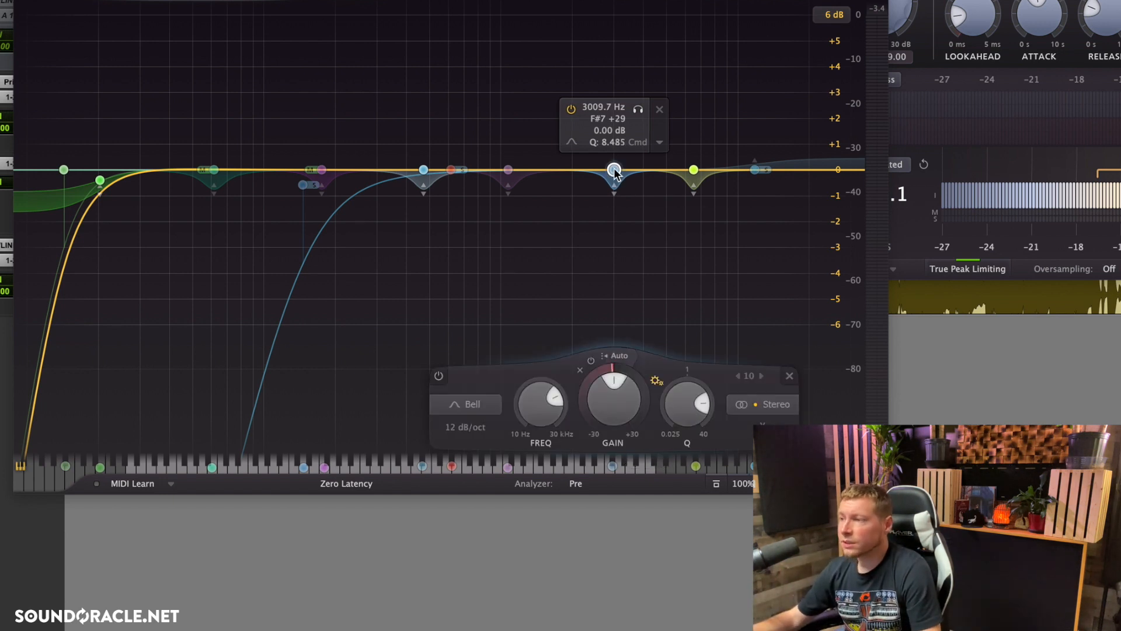
drag(615, 170, 614, 184)
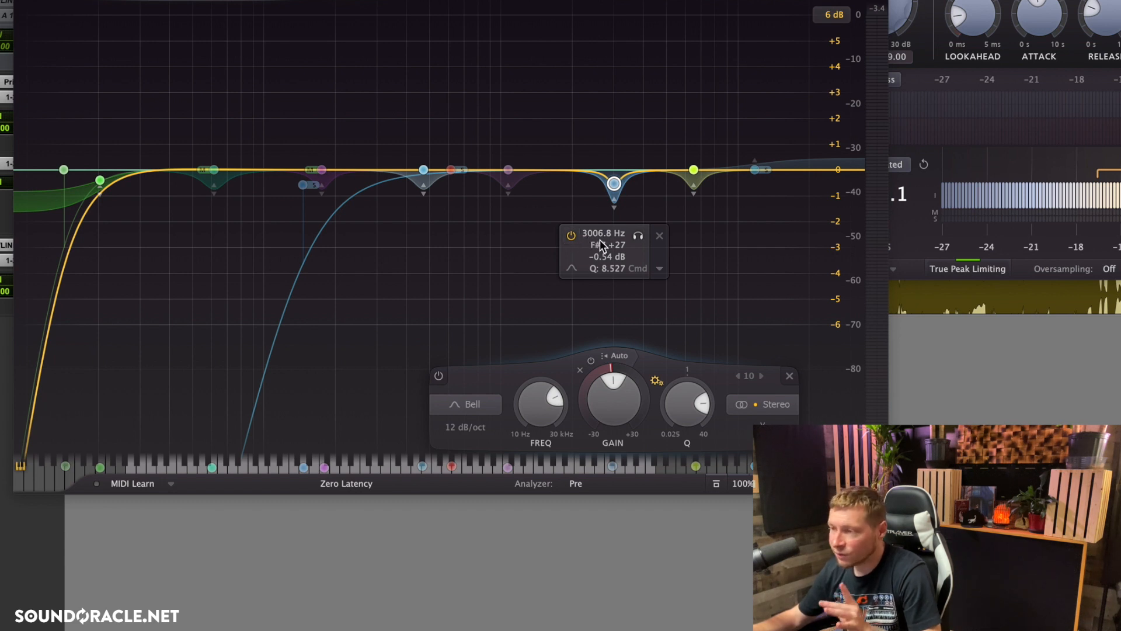
double_click(611, 404)
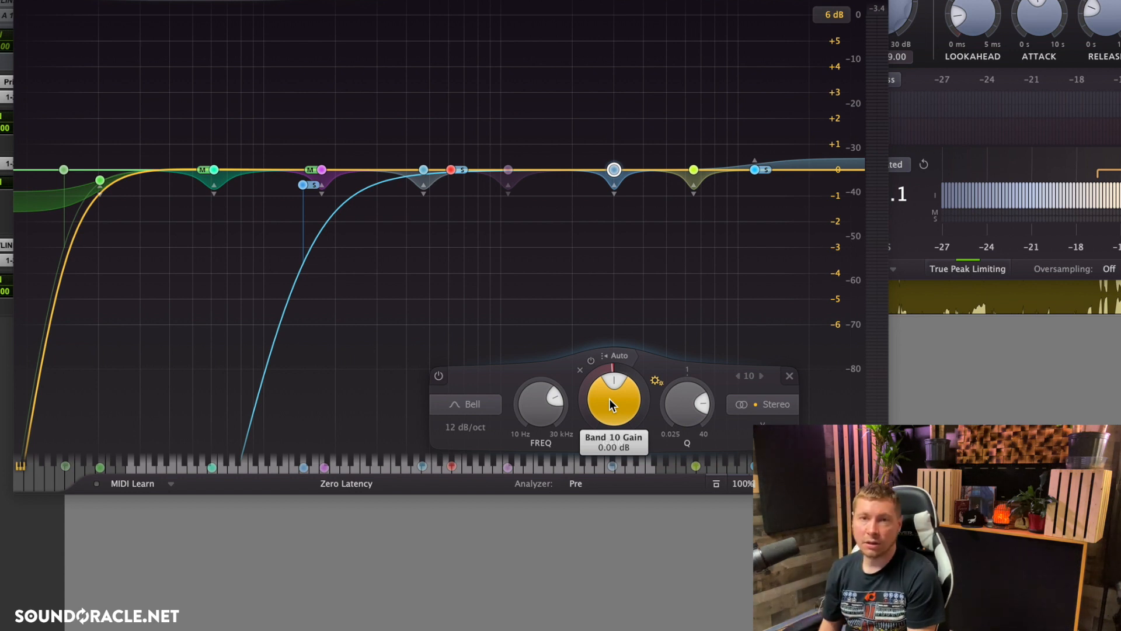
Step: Play the master, boost the purple mid-channel bell to +2.55 dB, sweep its frequency in solo, and lower its gain to a slight cut
mouse_move(618, 175)
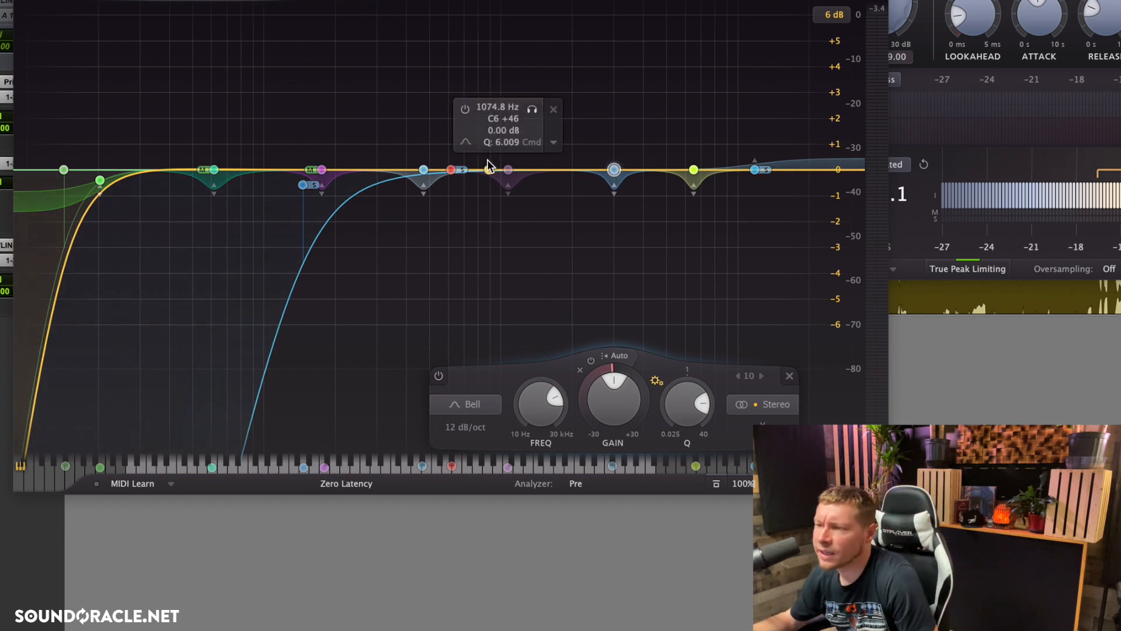
mouse_move(314, 199)
key(space)
drag(320, 170, 335, 104)
click(358, 45)
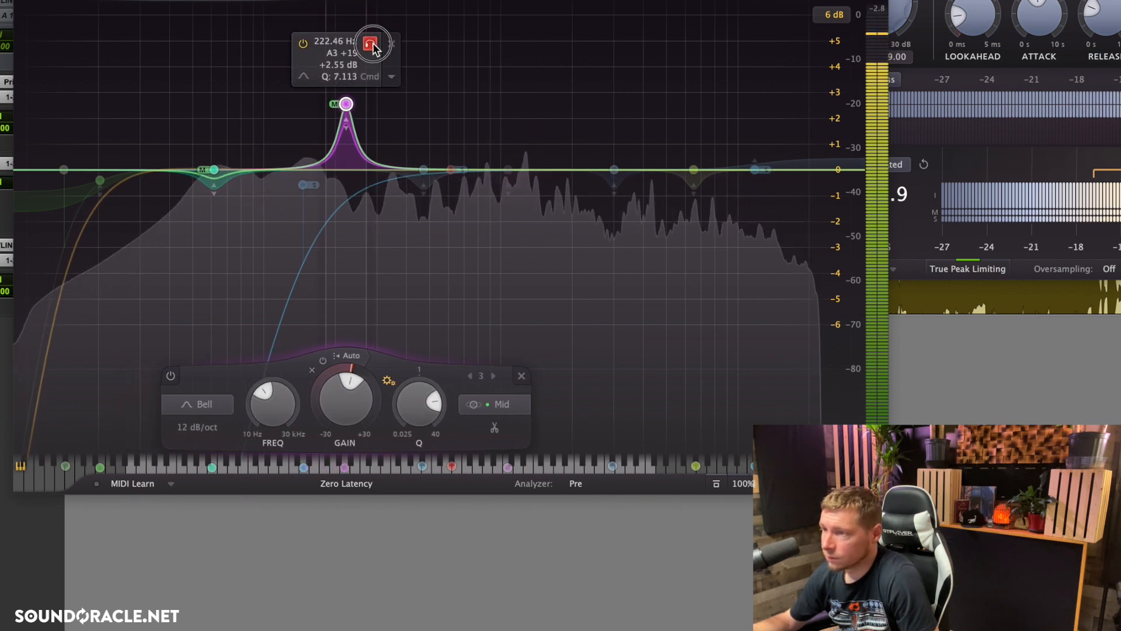
mouse_move(358, 50)
mouse_down()
mouse_move(335, 50)
mouse_move(347, 50)
mouse_up()
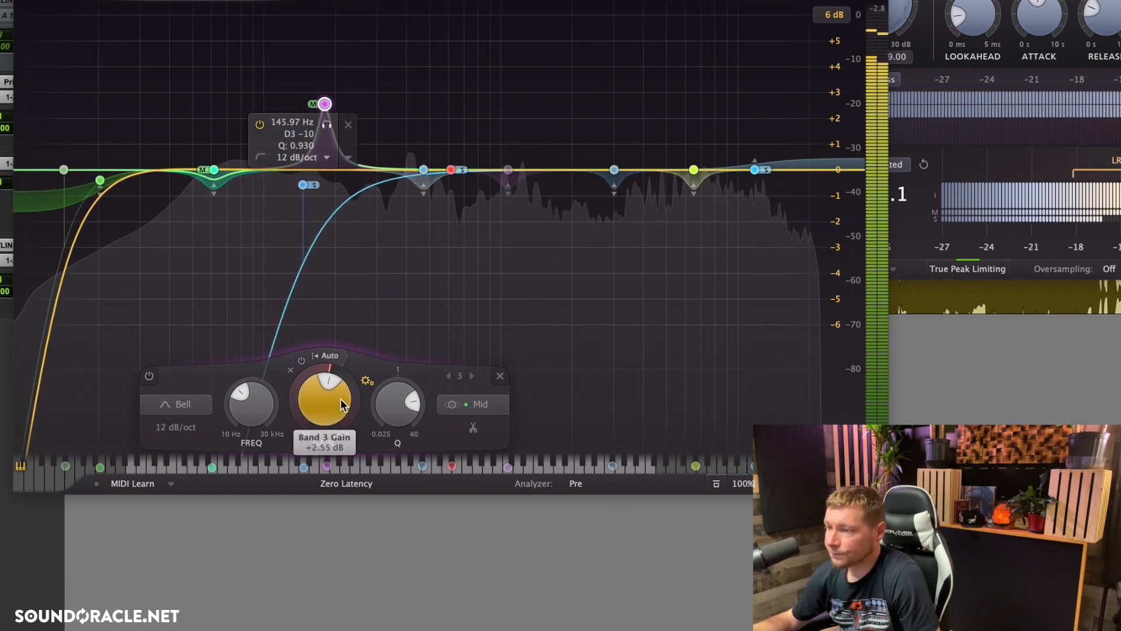
scroll(322, 404, down, 2)
double_click(322, 404)
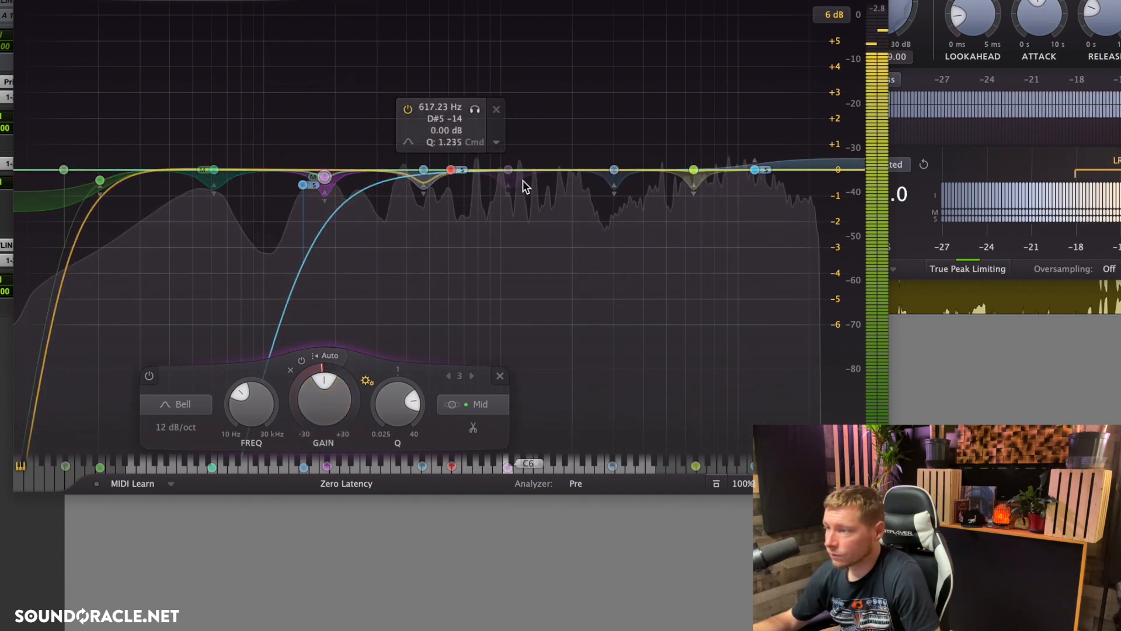
Step: Cut the bell near 3 kHz to -0.46 dB and sweep it in solo to 3278.7 Hz
drag(601, 170, 610, 181)
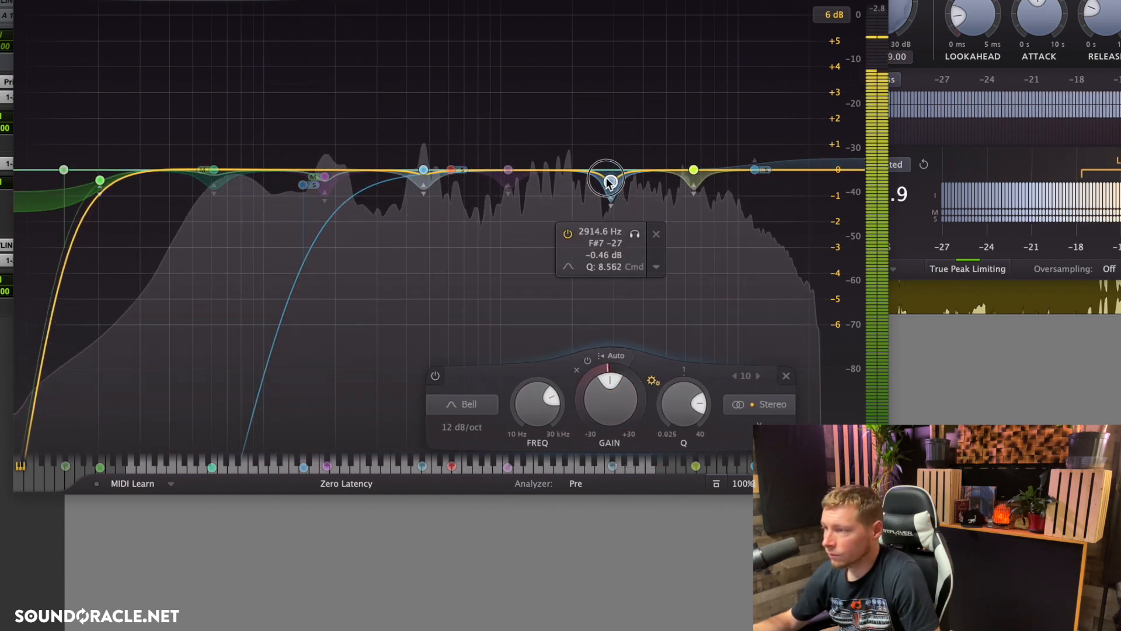
click(635, 234)
mouse_move(636, 235)
mouse_down()
mouse_move(601, 234)
mouse_move(648, 234)
mouse_move(564, 234)
mouse_move(639, 218)
mouse_up()
Step: Boost the yellow high-frequency bell to +5.54 dB to audition it, and lower its gain to -0.54 dB
drag(694, 171, 691, 27)
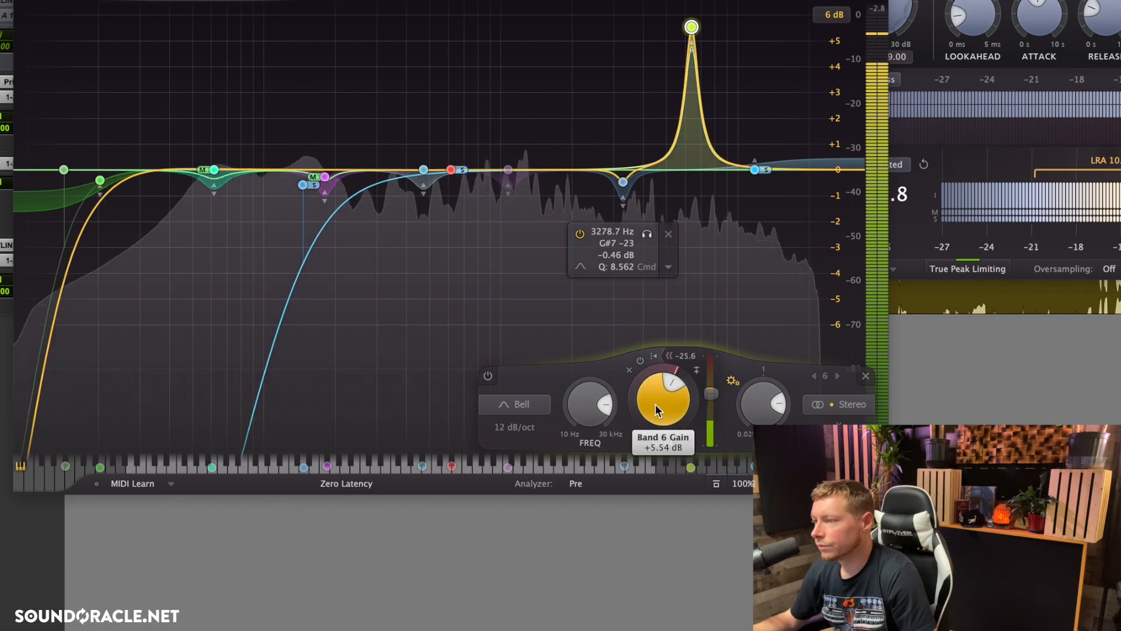
scroll(655, 404, down, 10)
scroll(655, 404, down, 1)
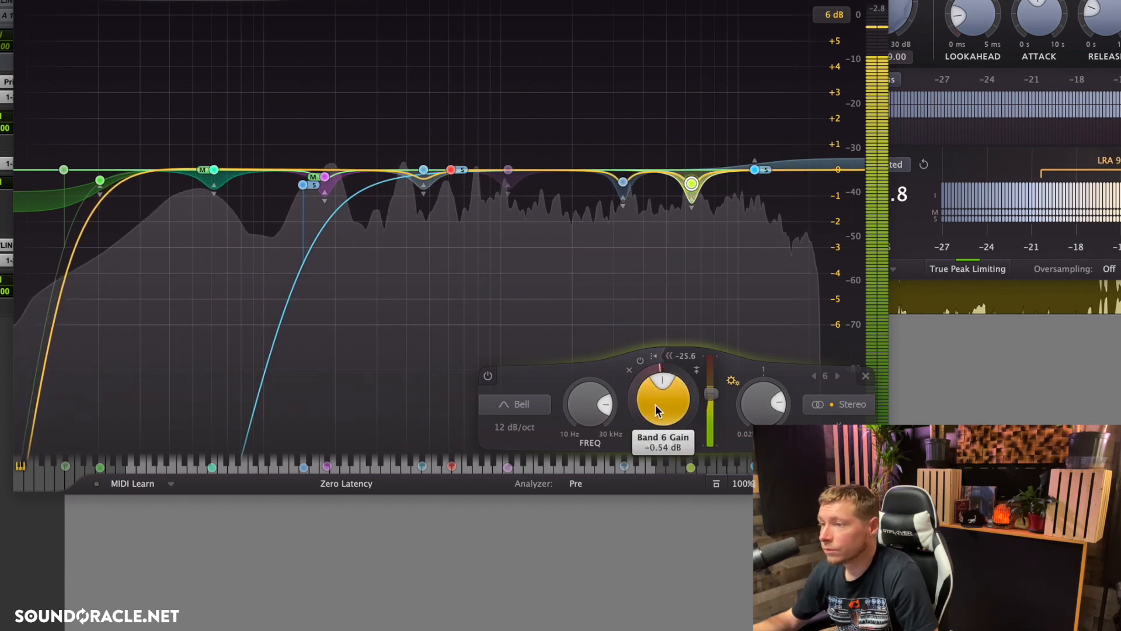
Step: Set the stereo bell near 476 Hz to -0.66 dB at 596.70 Hz and the red side bell to -0.43 dB at 737.82 Hz
mouse_move(421, 169)
drag(422, 170, 425, 188)
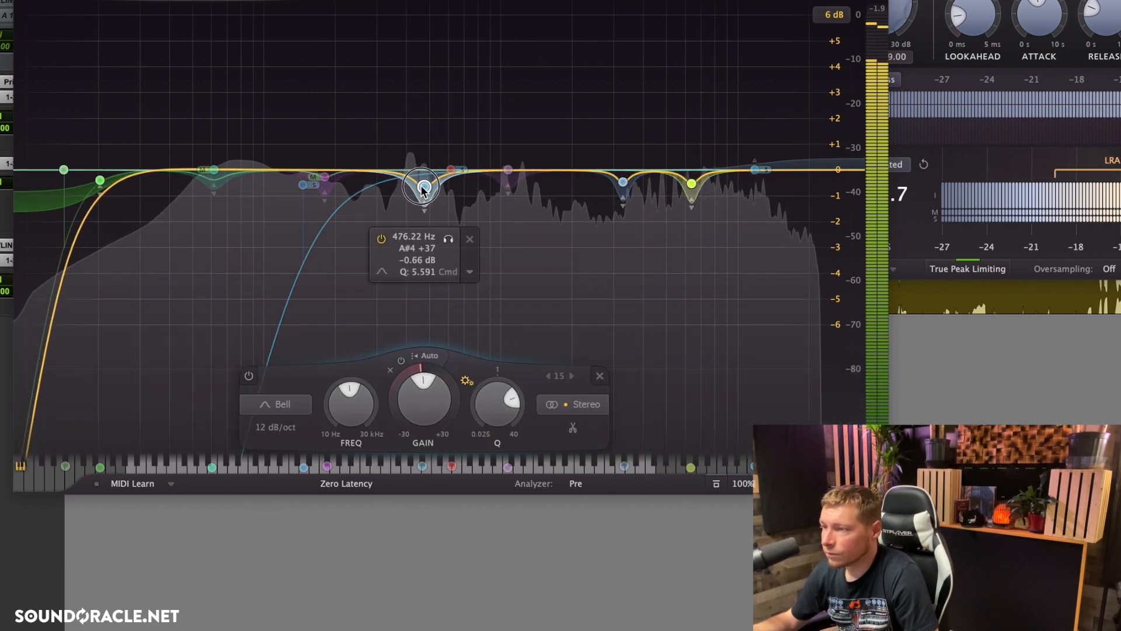
drag(448, 243, 471, 241)
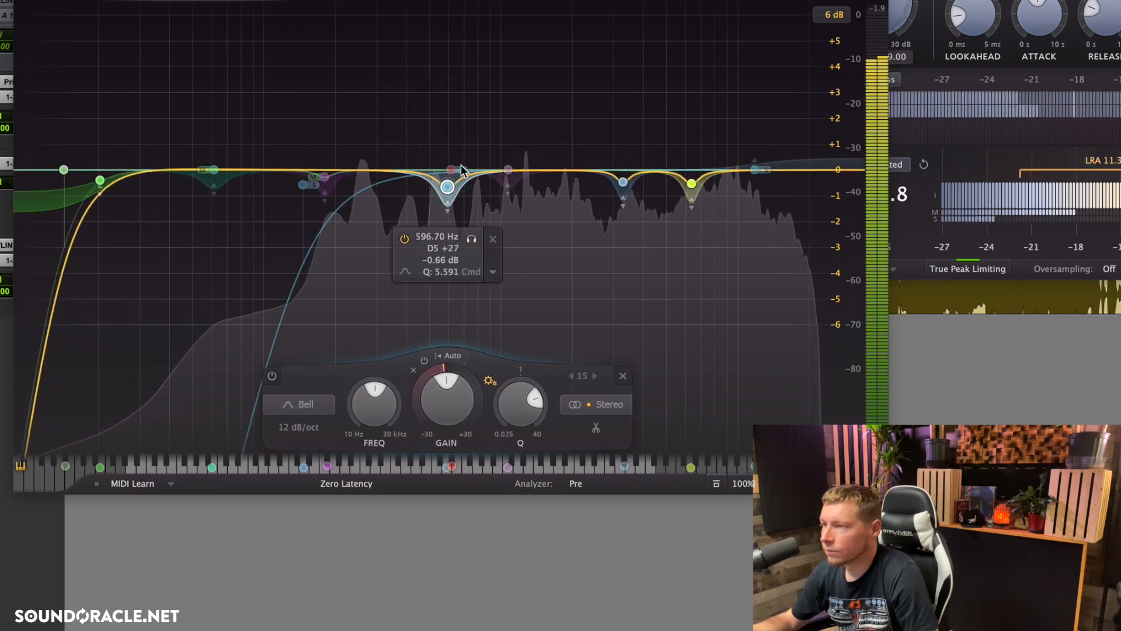
drag(452, 174, 492, 206)
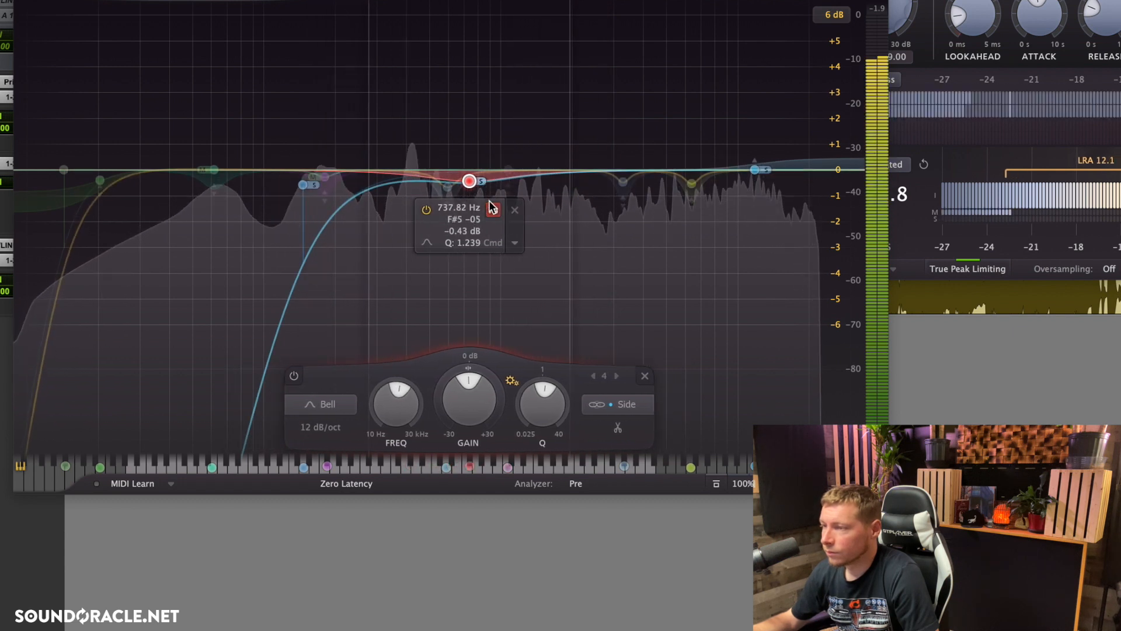
Step: Solo the teal mid-channel low bell and shift its frequency to 58.631 Hz
mouse_move(238, 180)
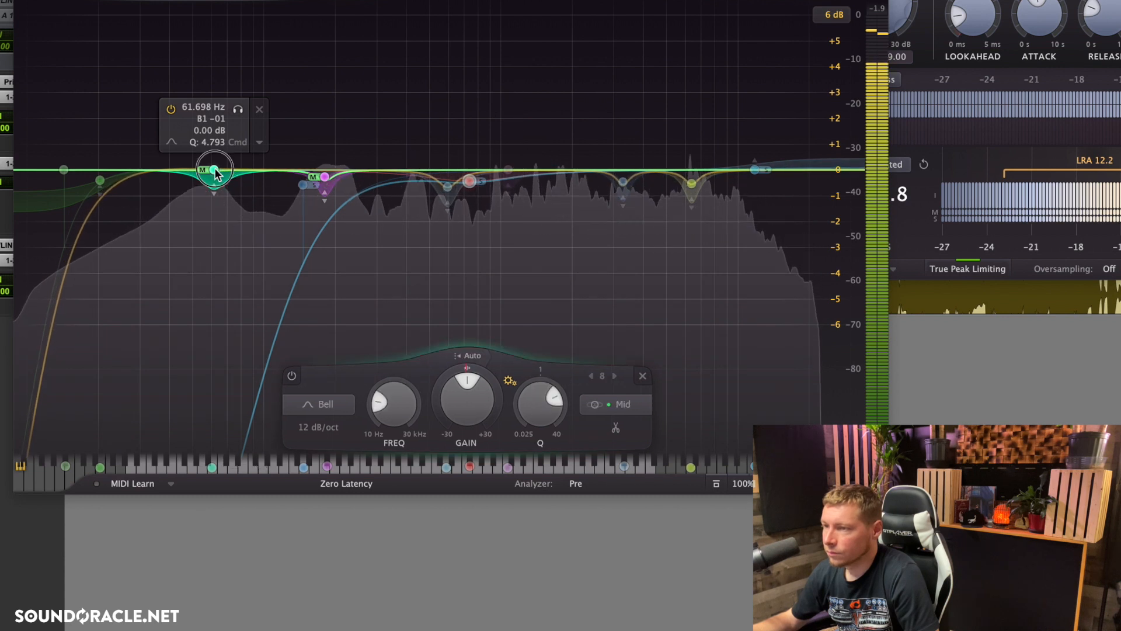
click(225, 175)
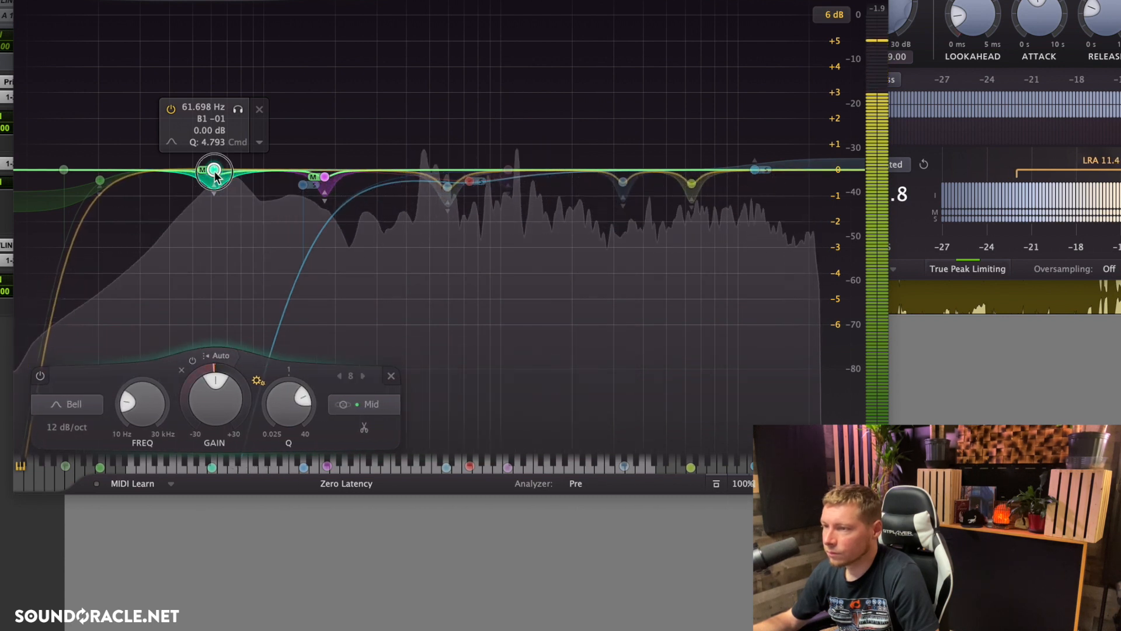
click(237, 109)
drag(238, 109, 233, 110)
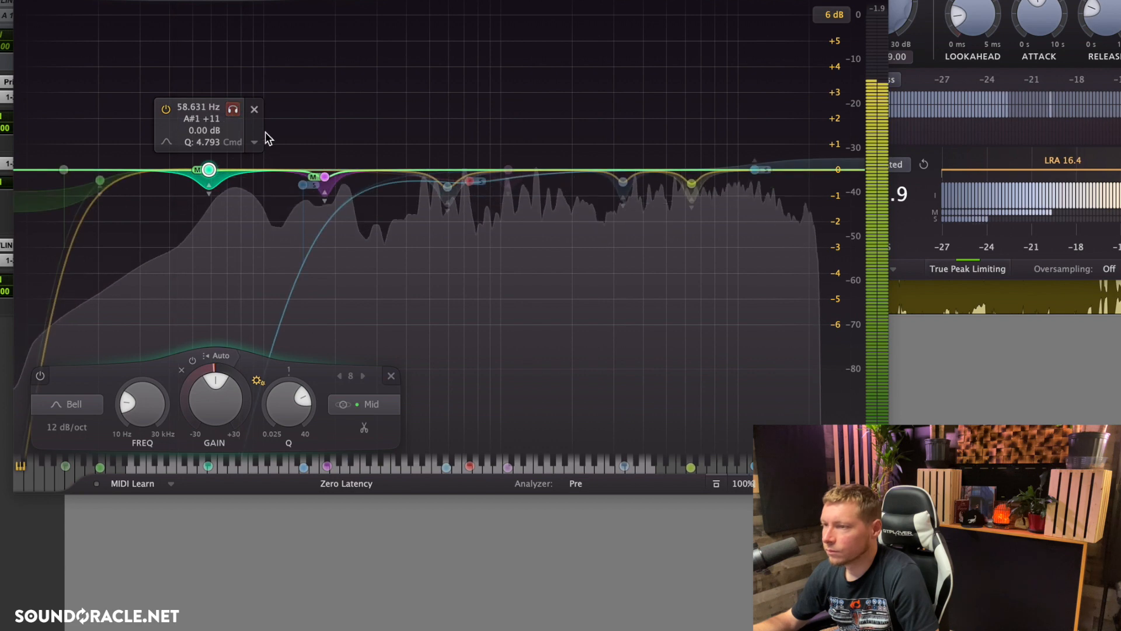
Step: Add a mid-channel bell boosting +1.72 dB at 31.088 Hz, raise the side high shelf to +1.94 dB at 9308.8 Hz, and stop playback
drag(226, 171, 146, 128)
drag(759, 174, 730, 127)
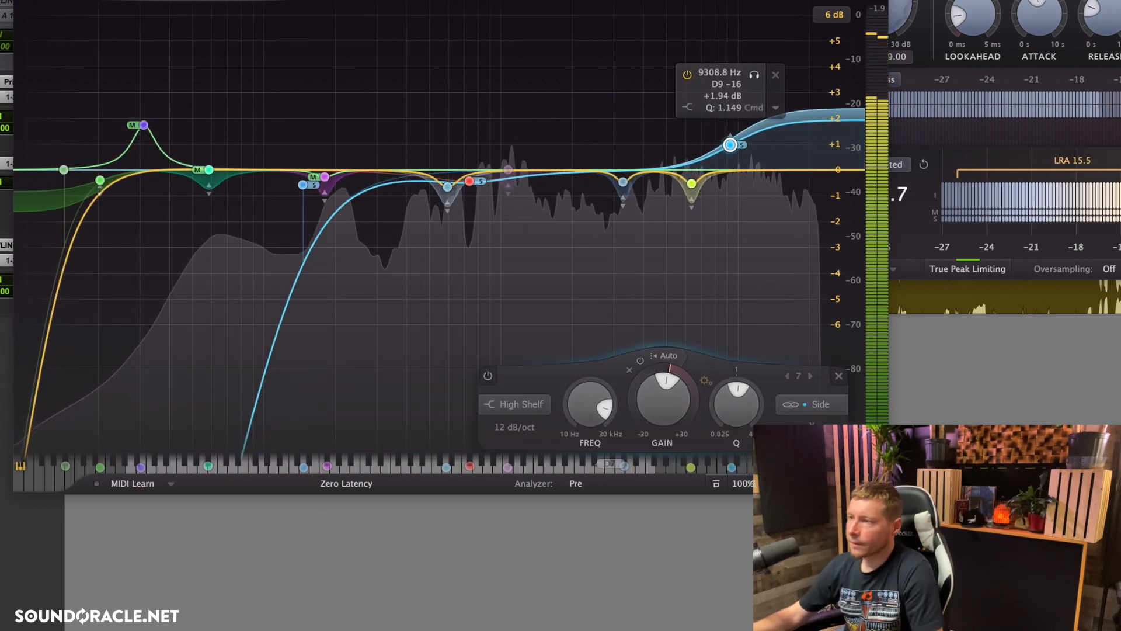
key(space)
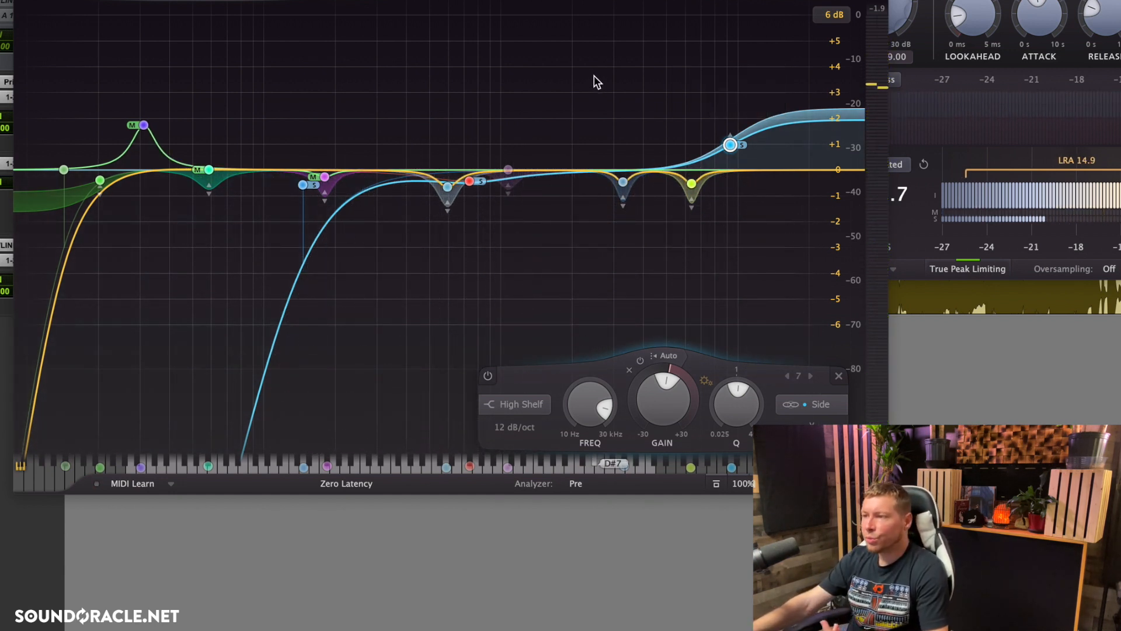
Step: Review the EQ bands one by one: the bypassed bell near 1 kHz, both low mid bells, the side high shelf, the low shelf and the side low cut
click(508, 169)
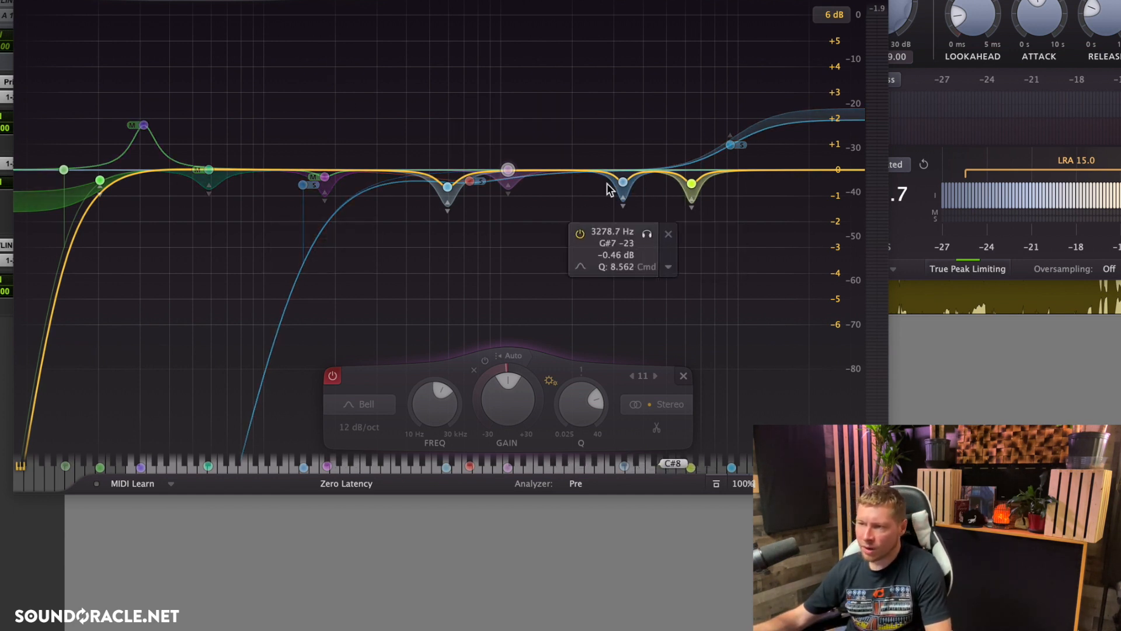
click(209, 171)
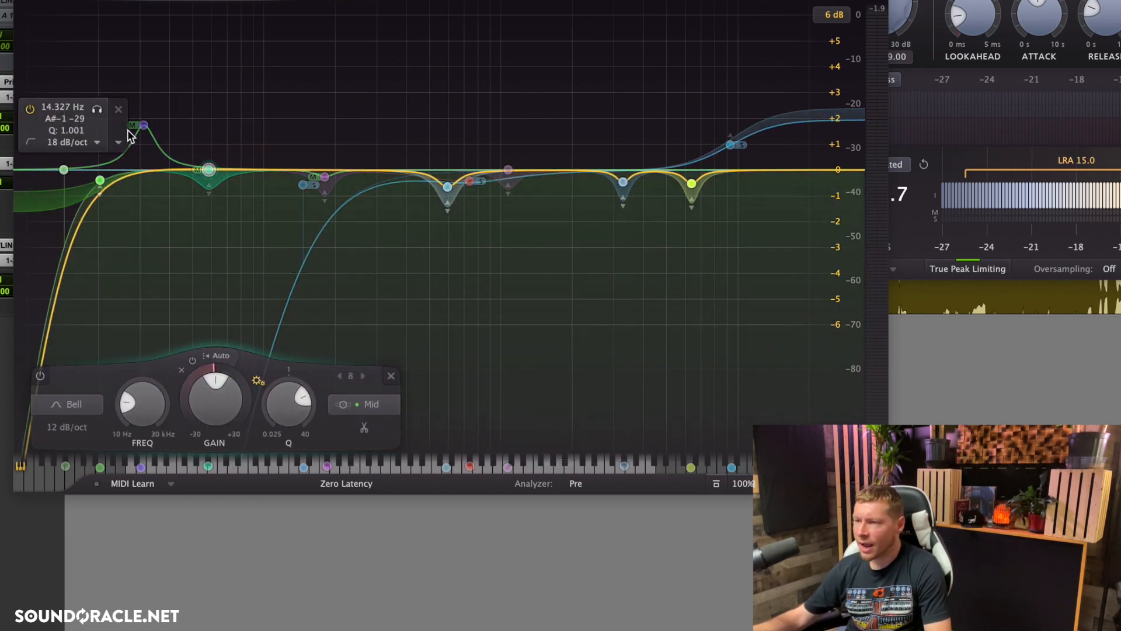
click(144, 126)
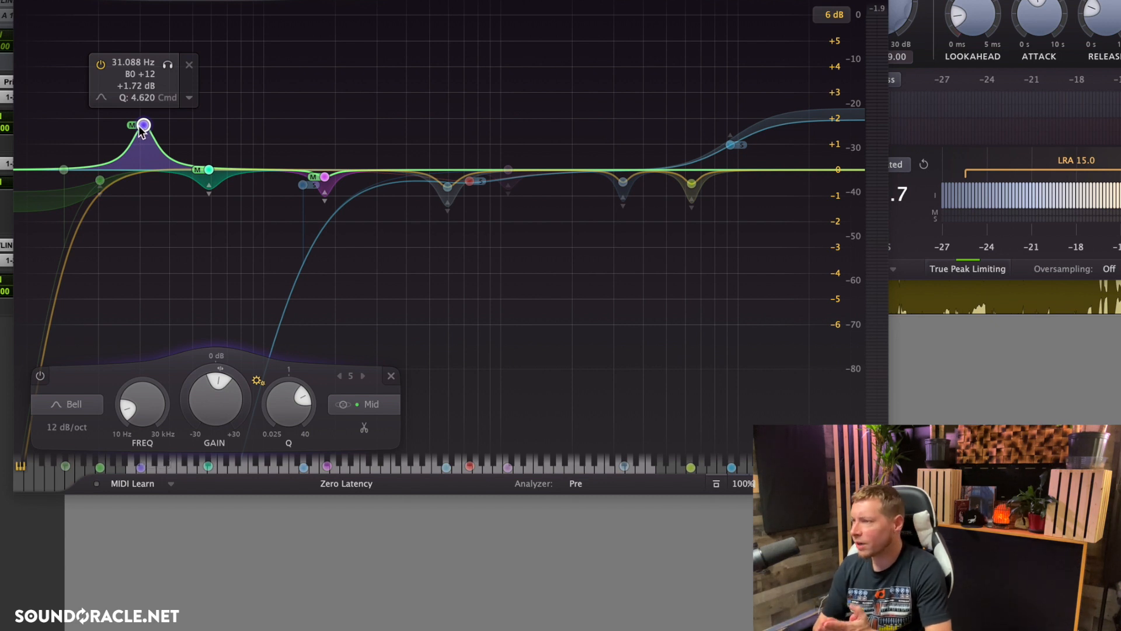
click(729, 144)
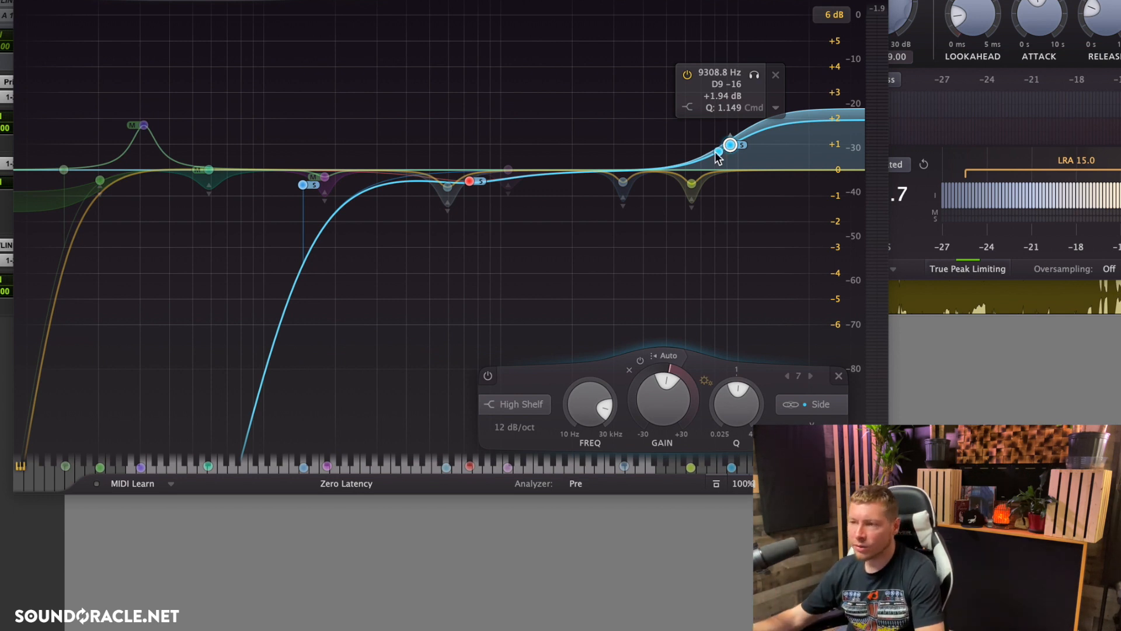
click(100, 181)
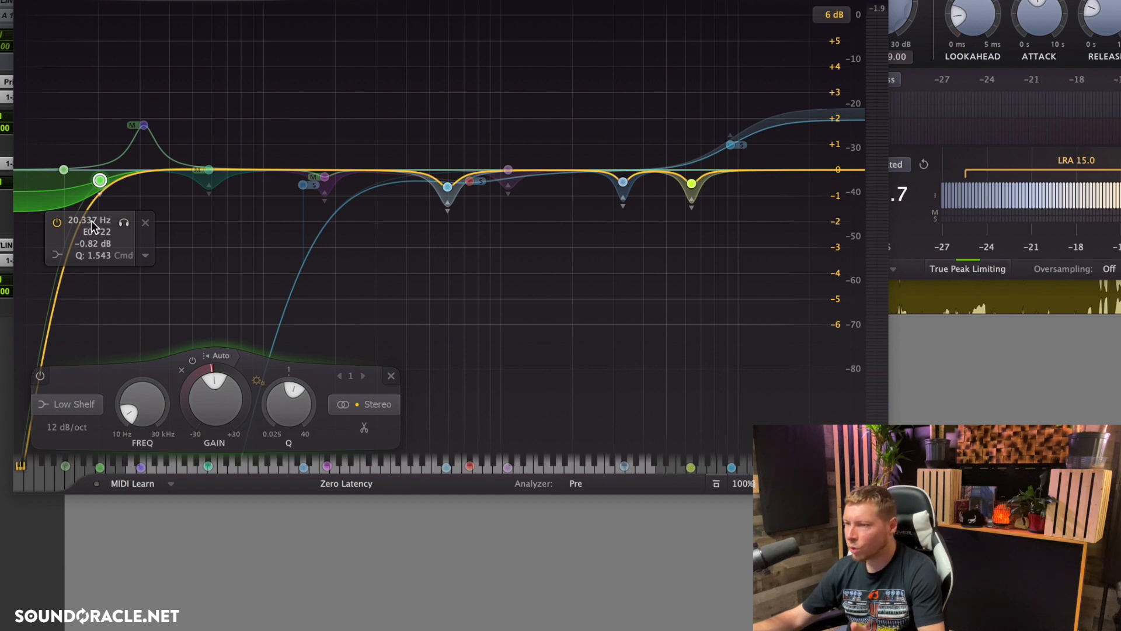
click(303, 184)
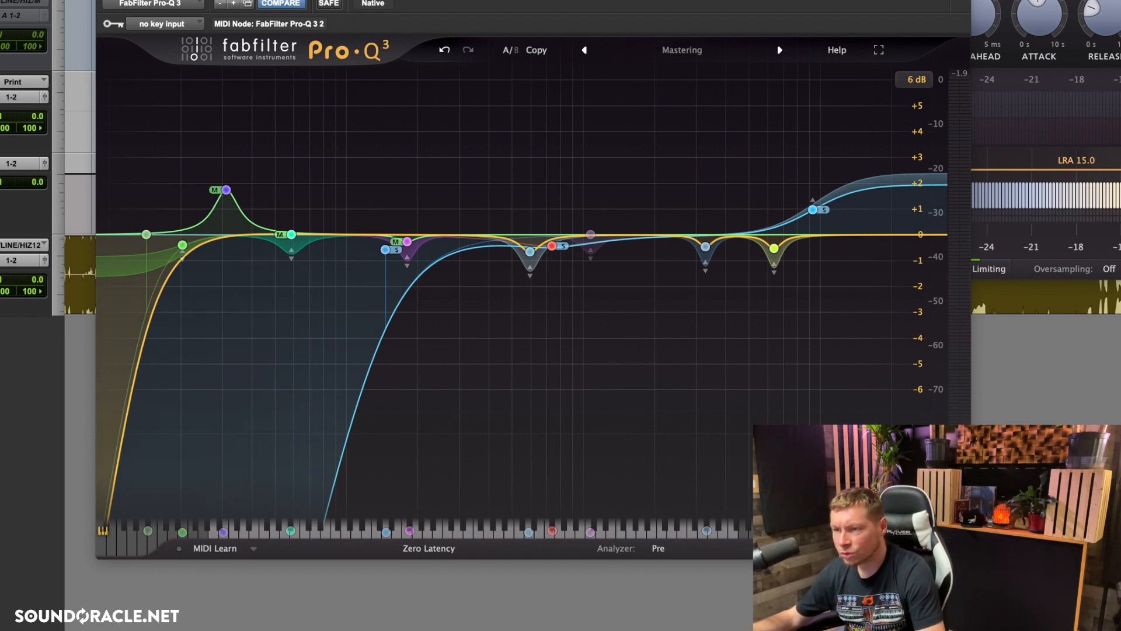
Step: Check the master's loudness readings in Youlean Loudness Meter 2, and return to the Pro-Q 3 equalizer
drag(28, 0, 709, 0)
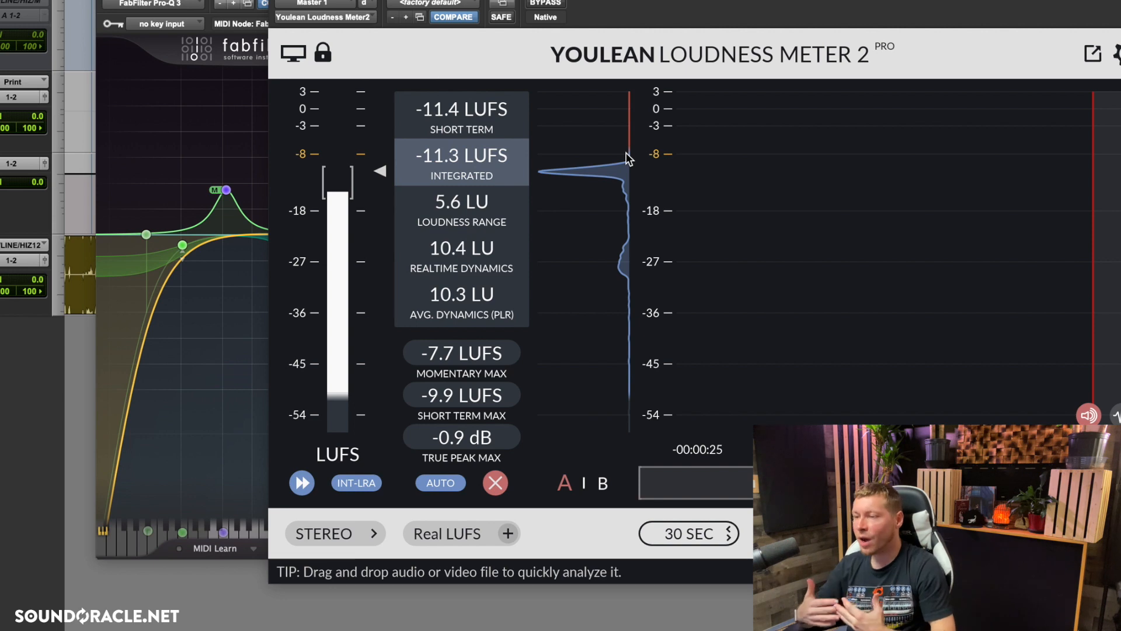
click(277, 1)
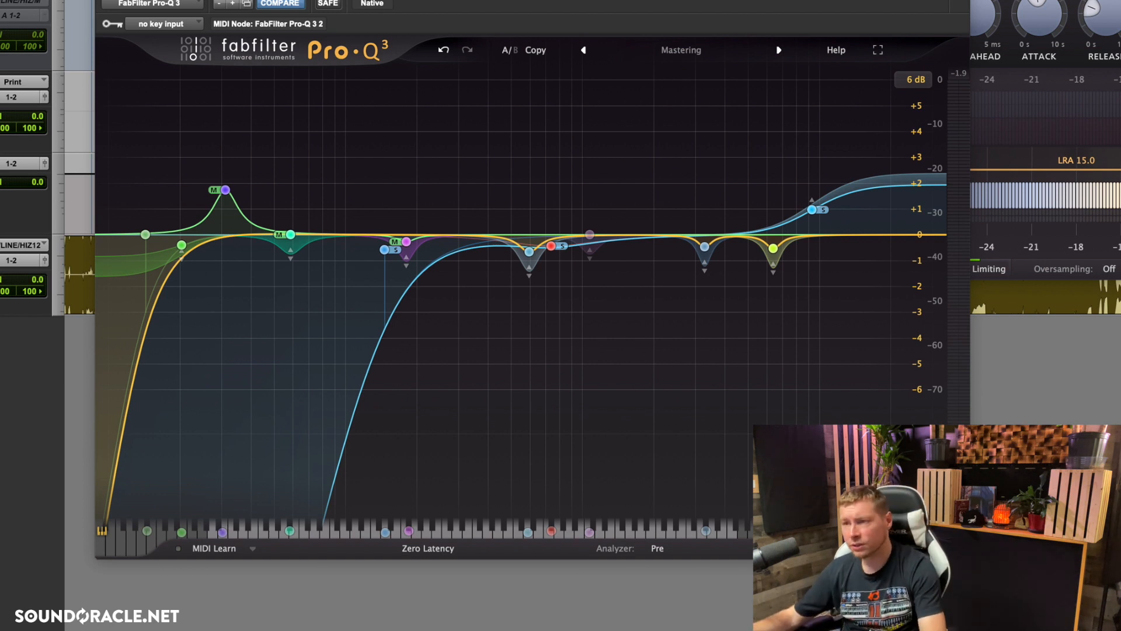
Step: Look over the Pro-MB multiband compressor and Ozone's Exciter module, and close the Ozone window
click(1, 257)
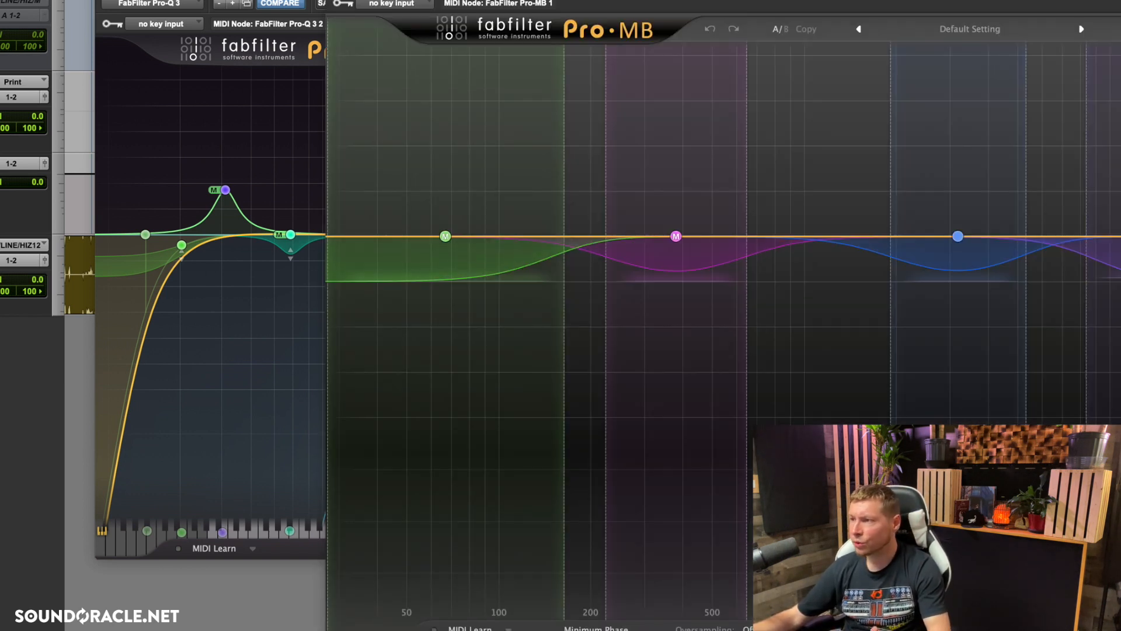
drag(488, 0, 416, 0)
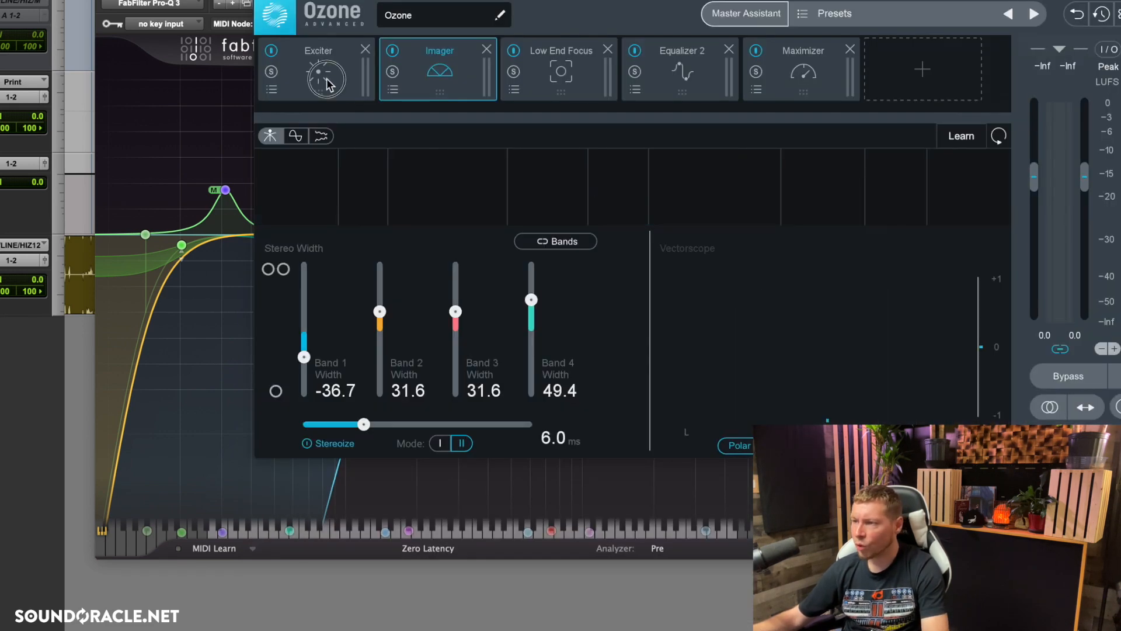
click(320, 81)
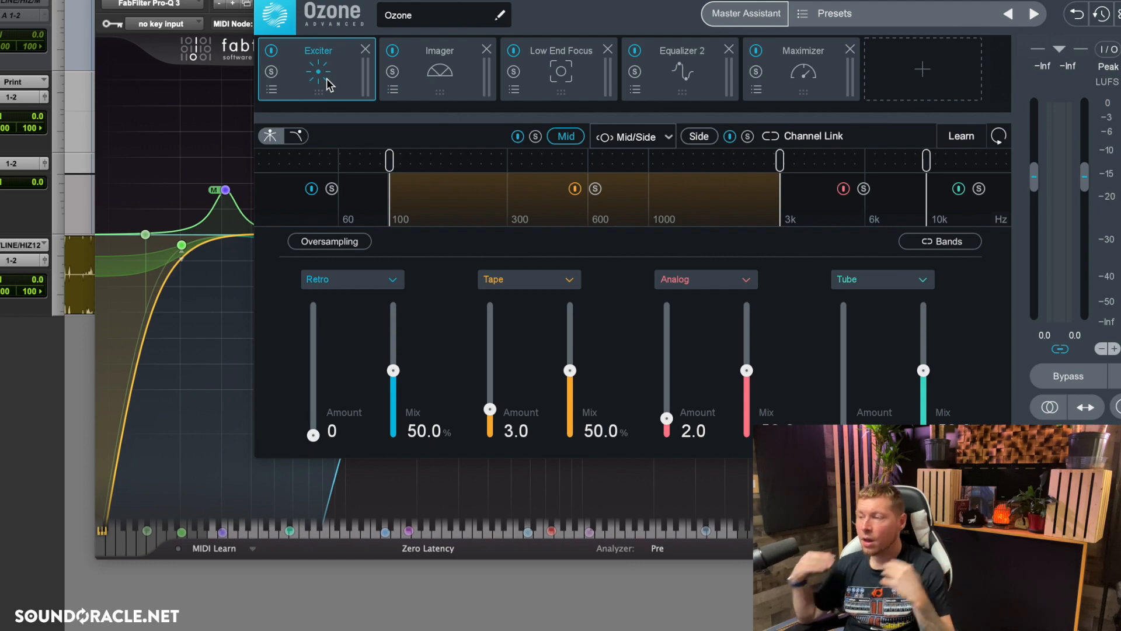
key(super+w)
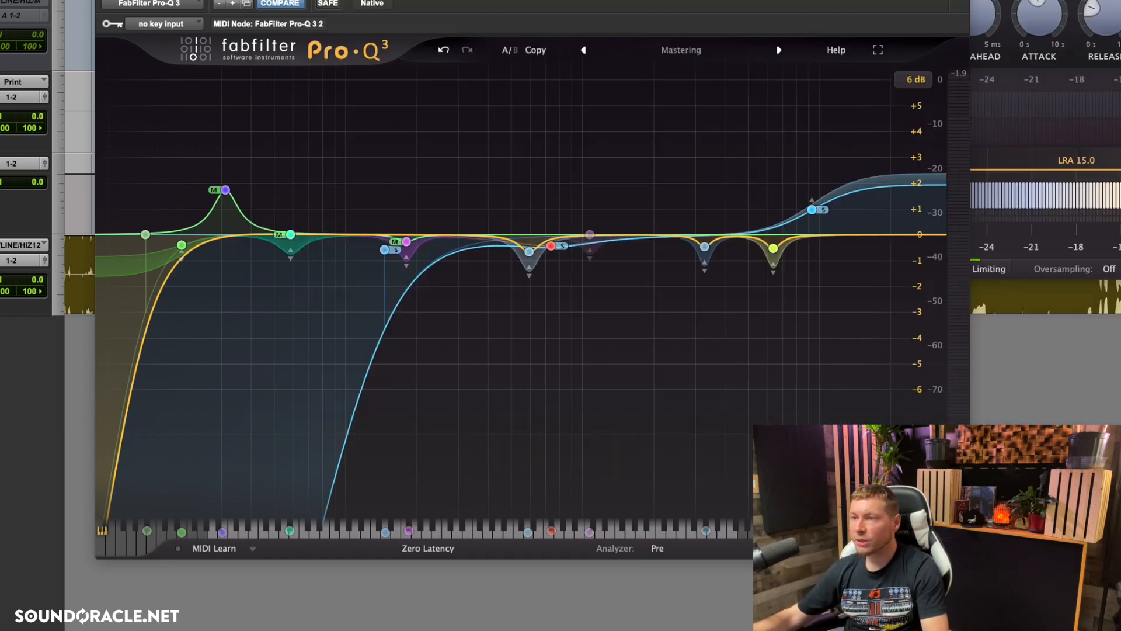